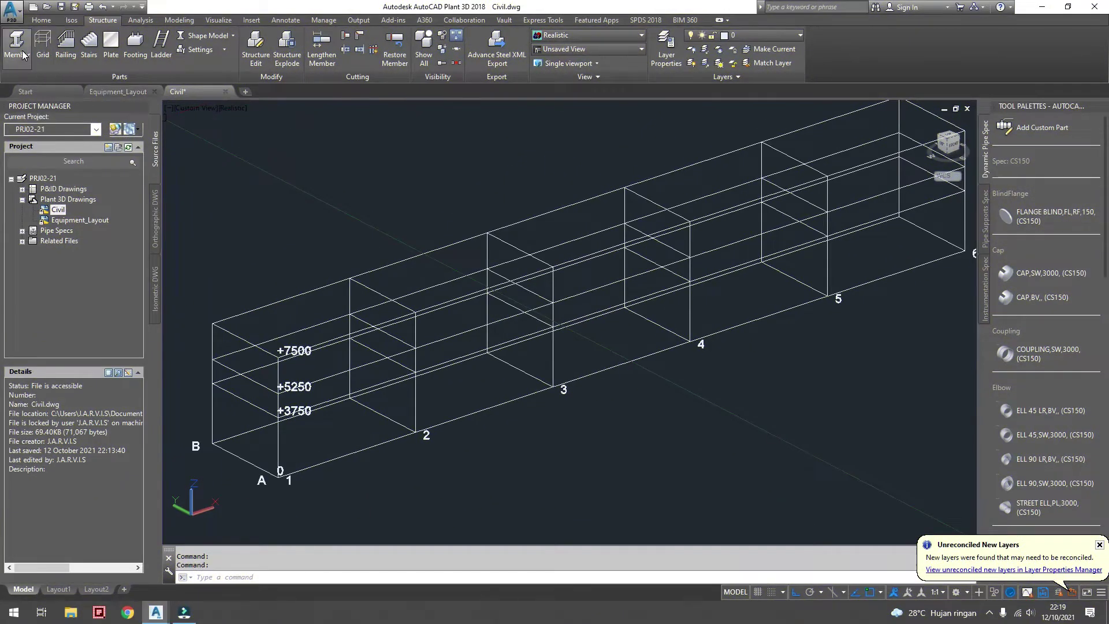
# - Start a steel member and set its profile to DIN standard, HEB type, size HEB-300
pyautogui.click(22, 55)
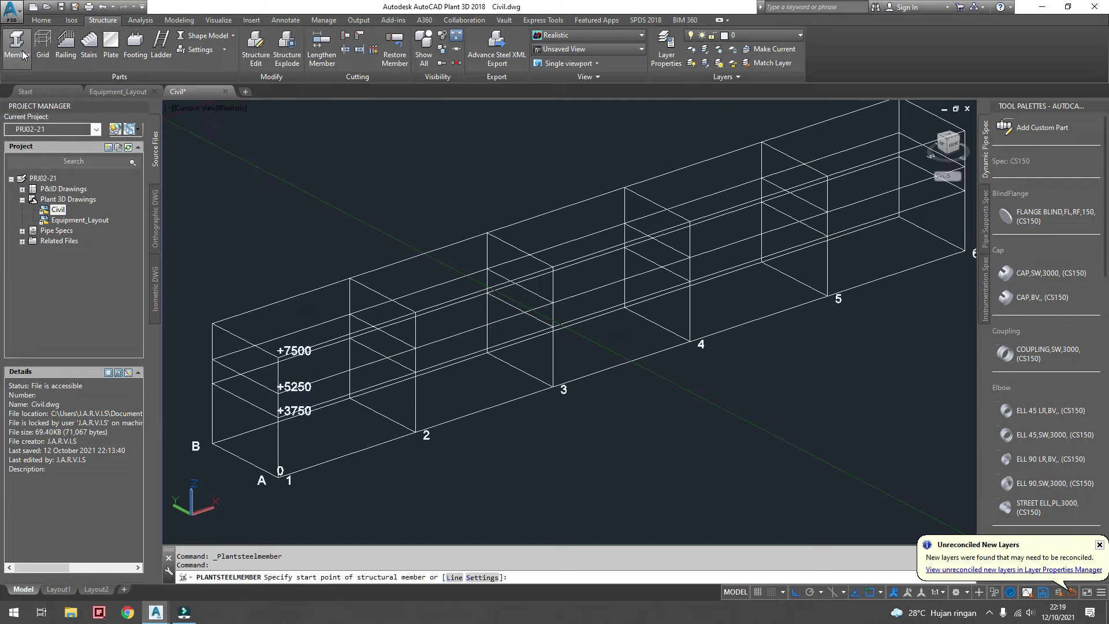
pyautogui.click(474, 578)
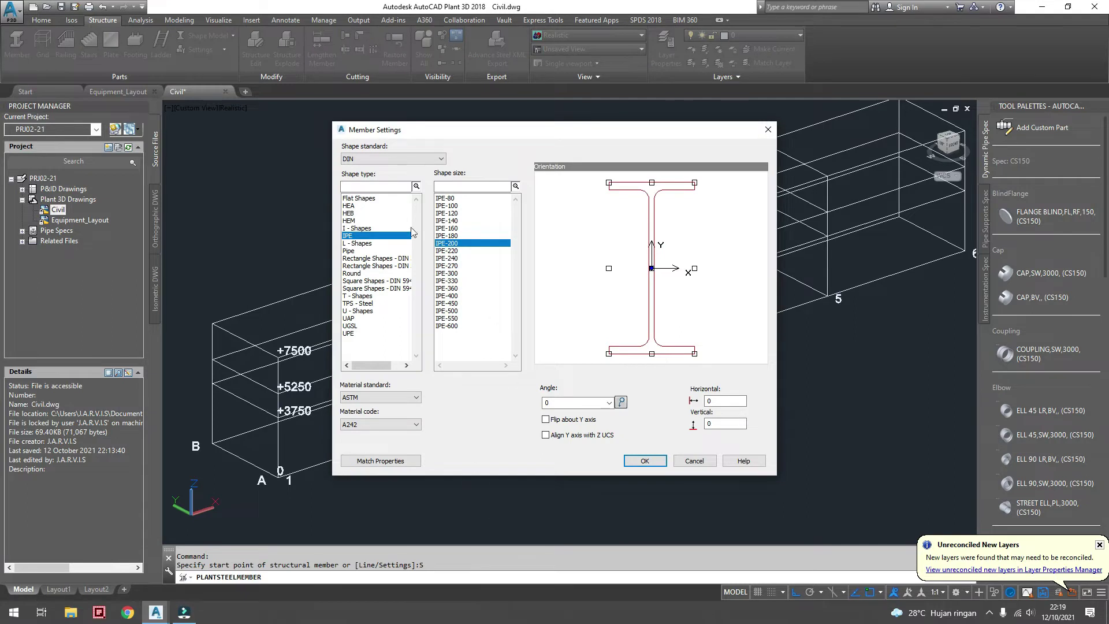
pyautogui.click(393, 158)
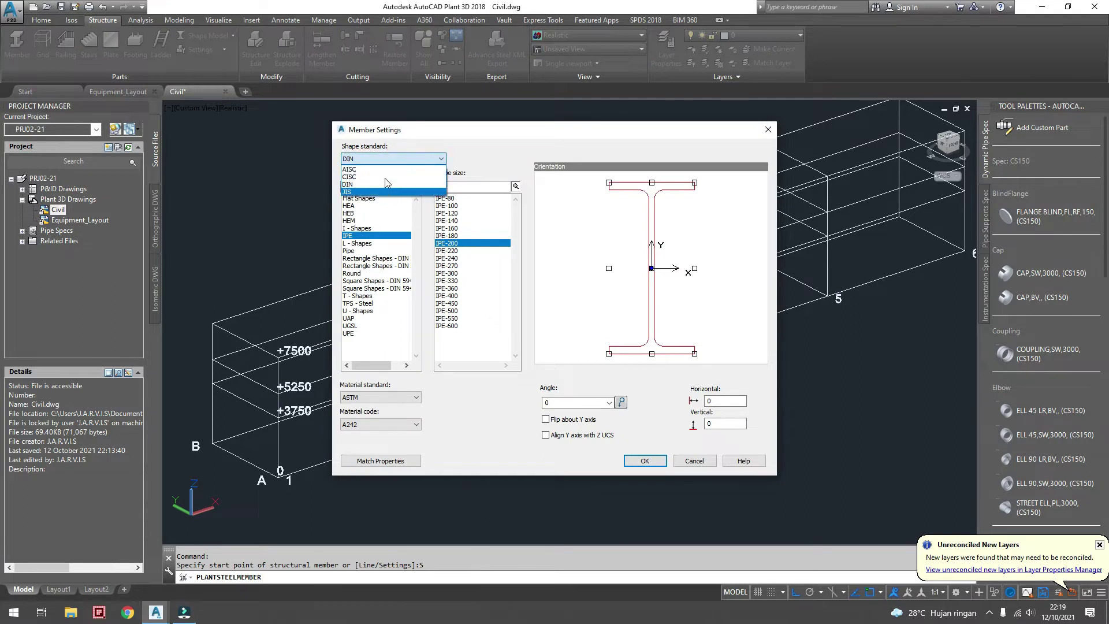
pyautogui.click(385, 184)
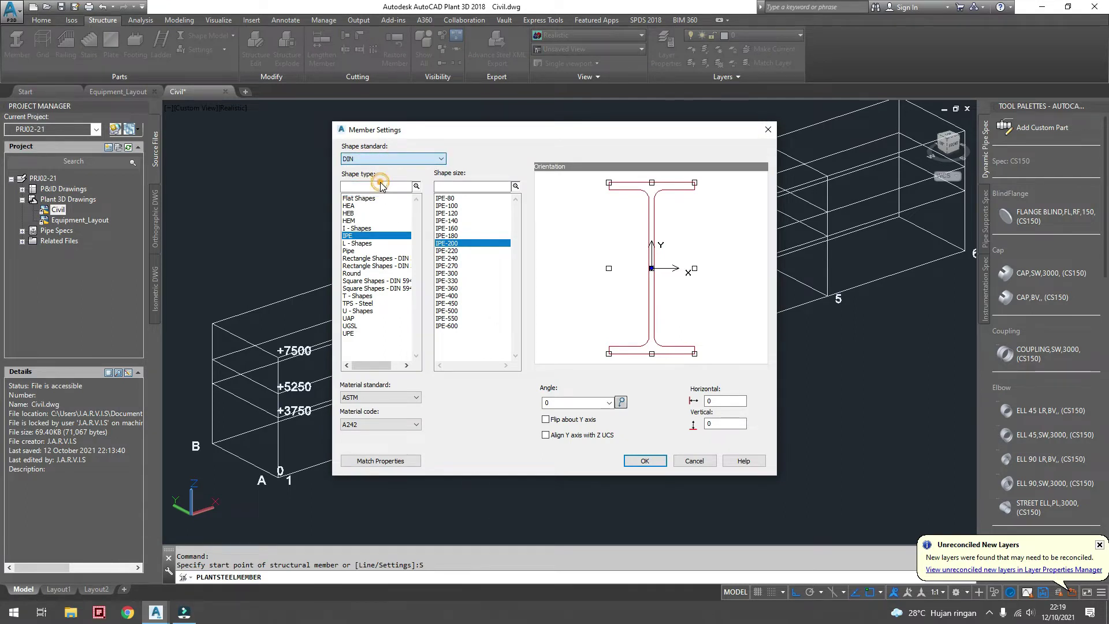
pyautogui.click(353, 214)
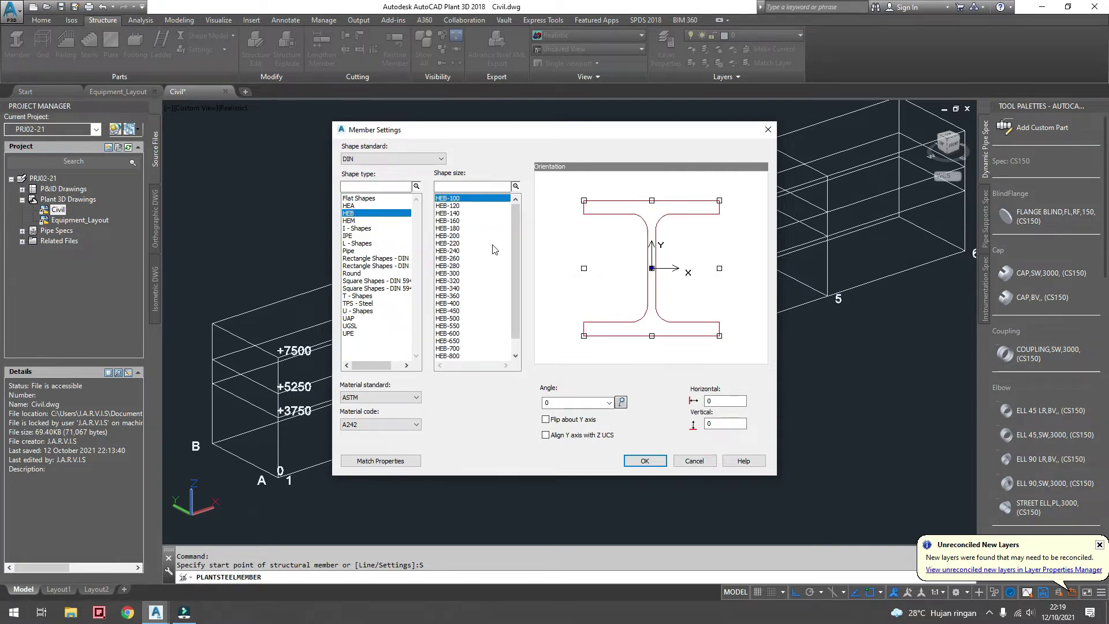
pyautogui.click(457, 274)
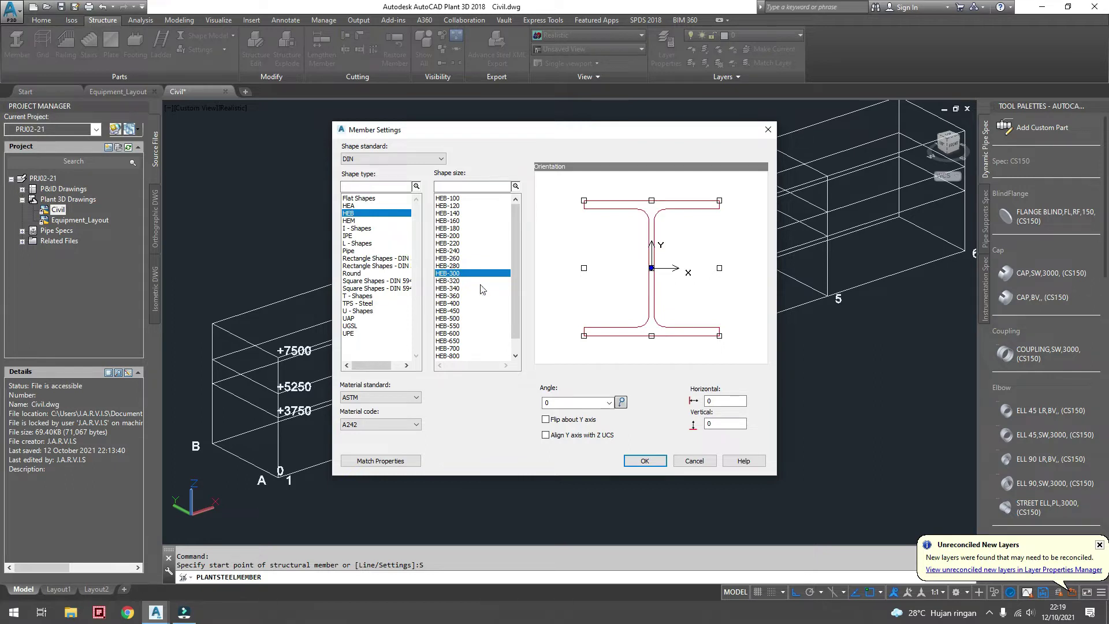
pyautogui.click(642, 461)
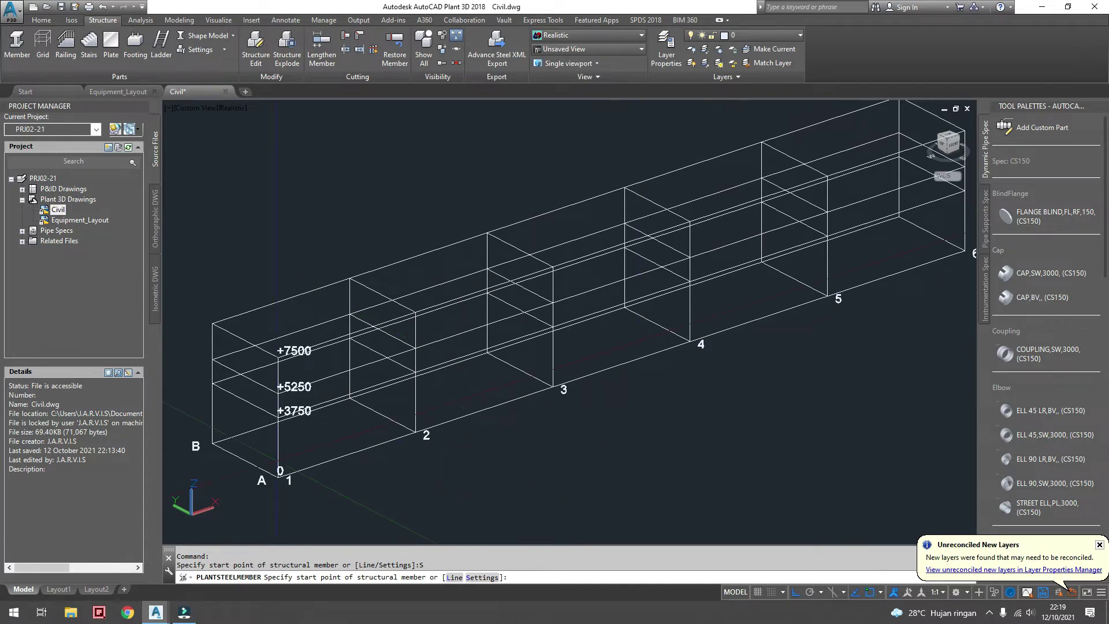
# - Place an HEB-300 column from the grid A/1 ground point up to the +7500 node
pyautogui.scroll(2, 259, 480)
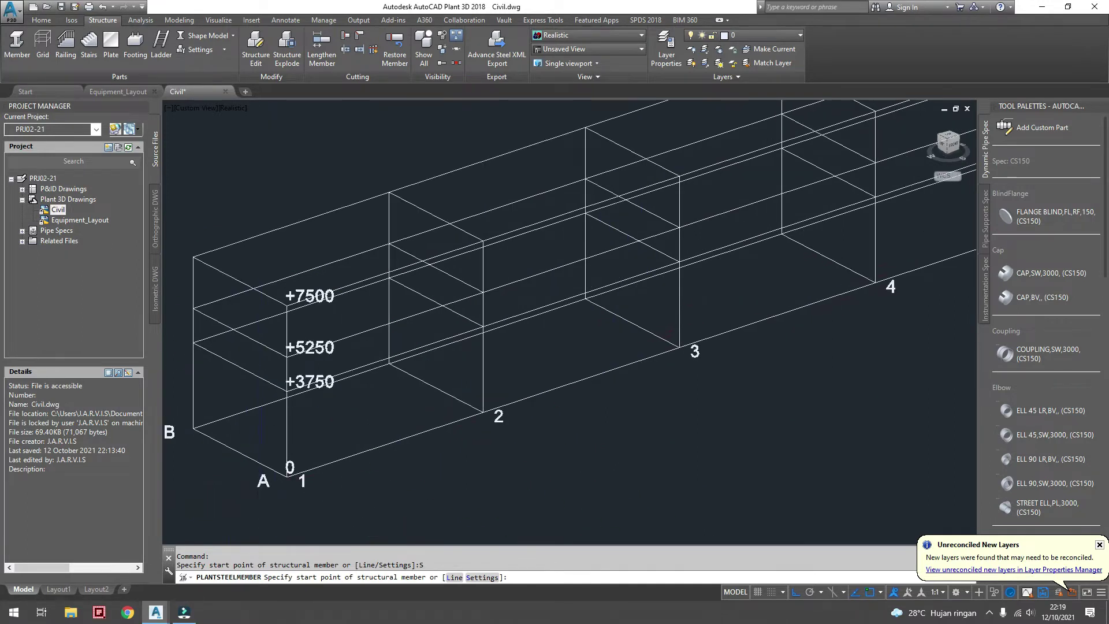
pyautogui.scroll(3, 259, 480)
pyautogui.click(312, 470)
pyautogui.scroll(-2, 311, 469)
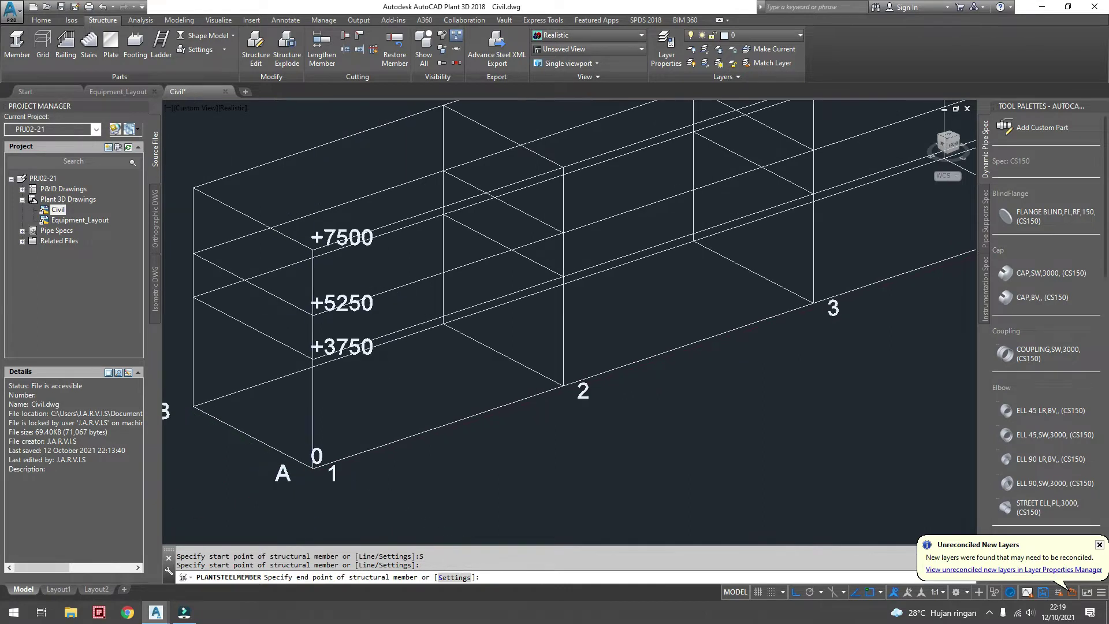
pyautogui.scroll(-2, 313, 462)
pyautogui.scroll(3, 314, 324)
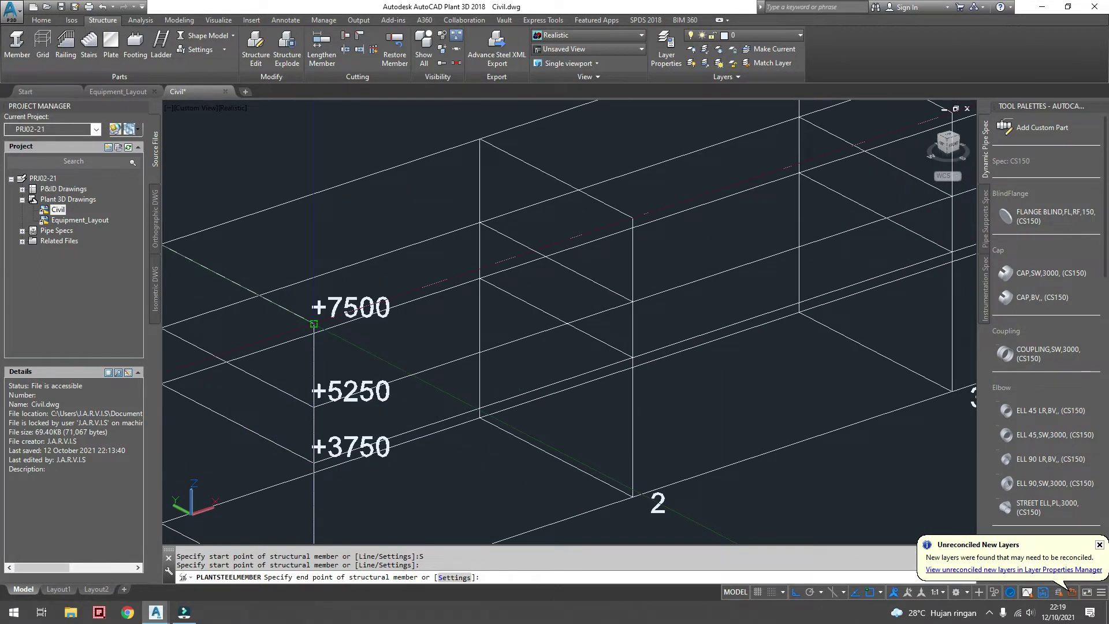
pyautogui.click(313, 323)
pyautogui.scroll(-3, 315, 315)
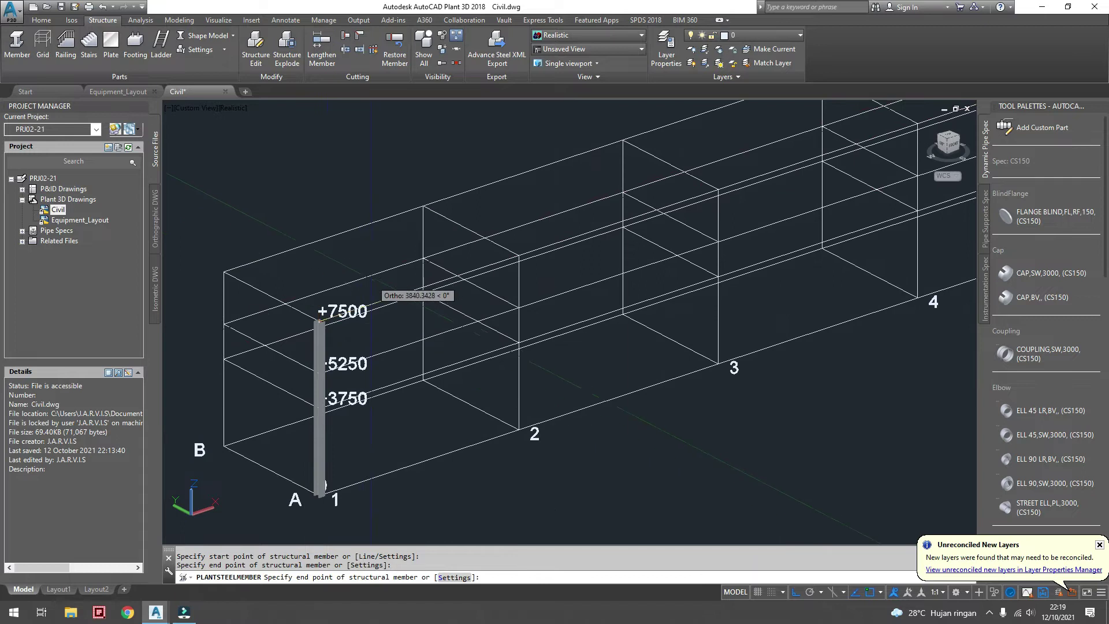
pyautogui.rightClick(361, 254)
pyautogui.click(372, 261)
pyautogui.moveTo(329, 289); pyautogui.dragTo(418, 236, button='middle')
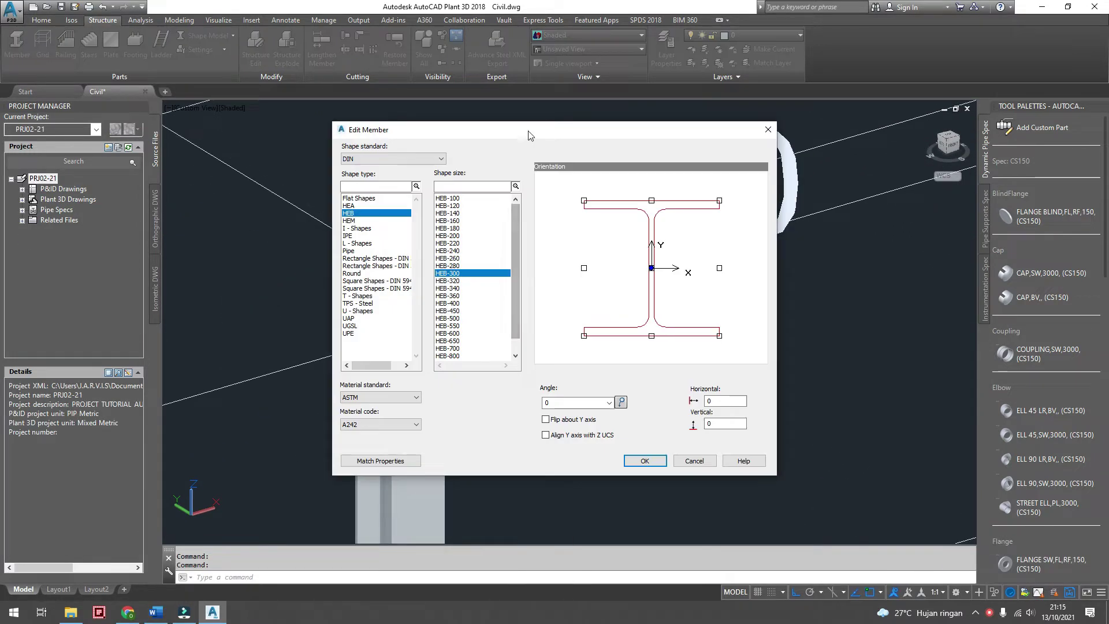
# - Reopen the A-1 column in Edit Member and trial a 90° profile rotation picked from the drawing
pyautogui.moveTo(529, 135); pyautogui.dragTo(675, 84)
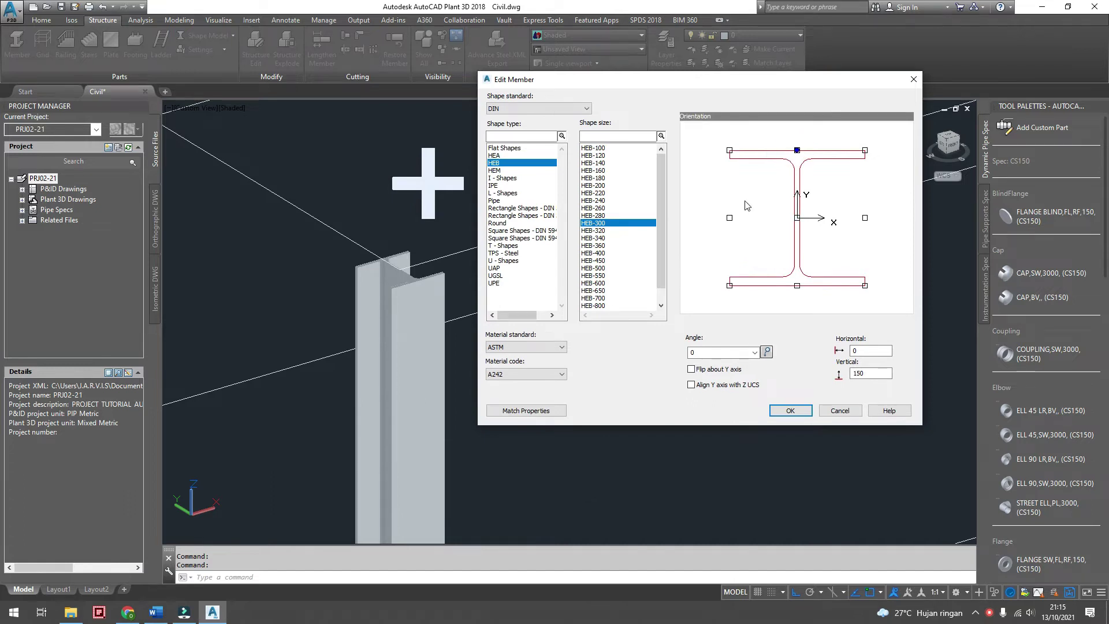
pyautogui.click(790, 411)
pyautogui.rightClick(372, 289)
pyautogui.click(480, 323)
pyautogui.moveTo(531, 136); pyautogui.dragTo(686, 67)
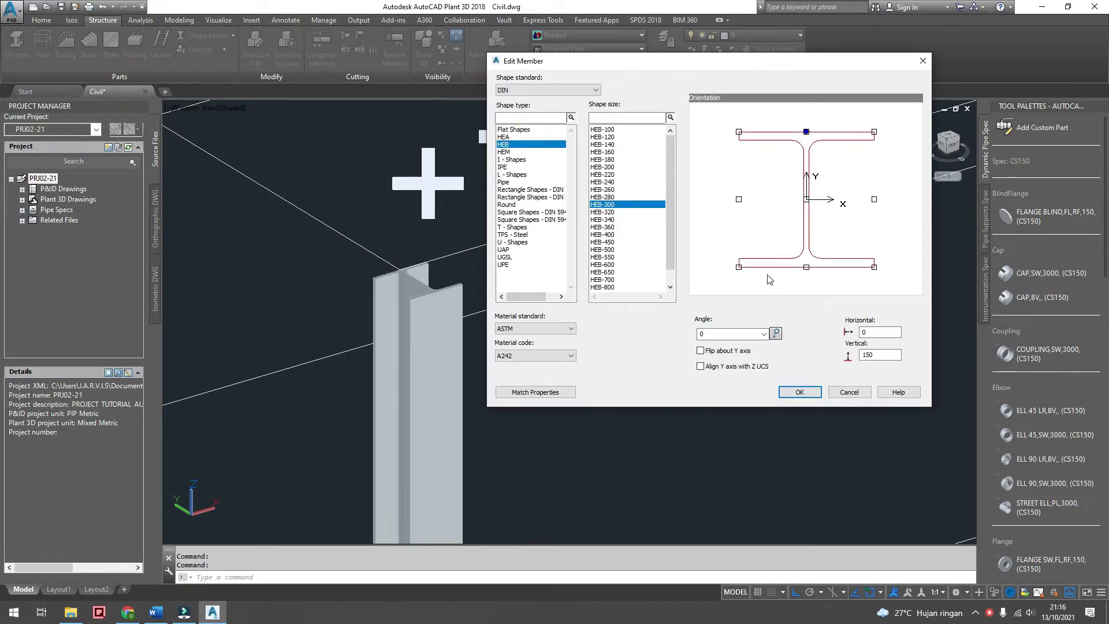
pyautogui.click(776, 334)
pyautogui.click(798, 392)
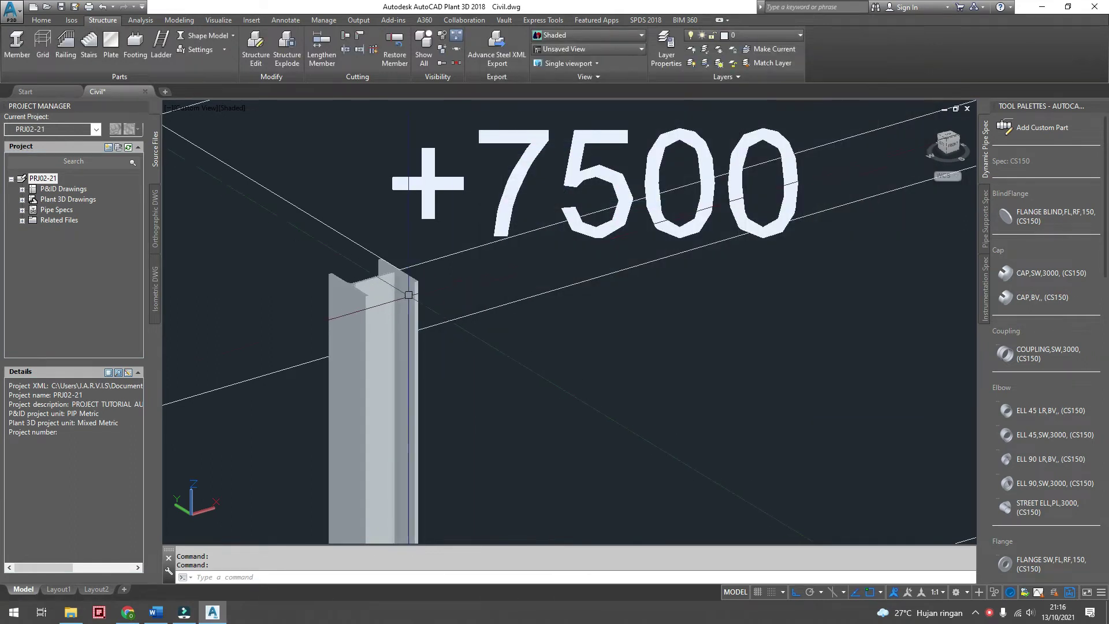
pyautogui.click(408, 298)
pyautogui.click(435, 331)
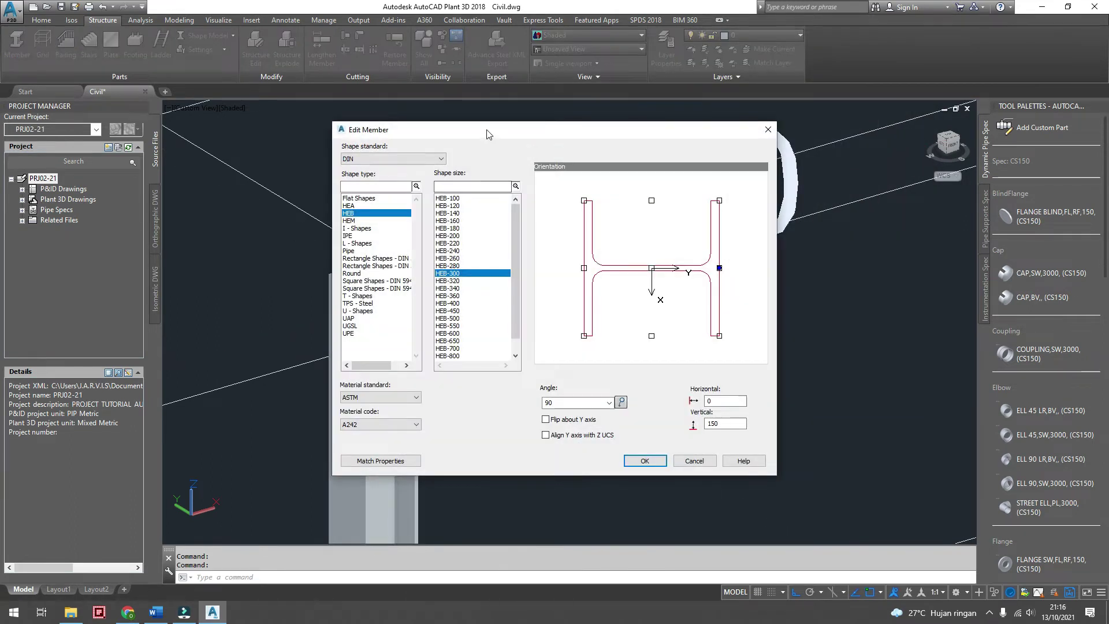
# - Uncheck Flip about Y and reset the column's profile angle to 0°
pyautogui.click(742, 377)
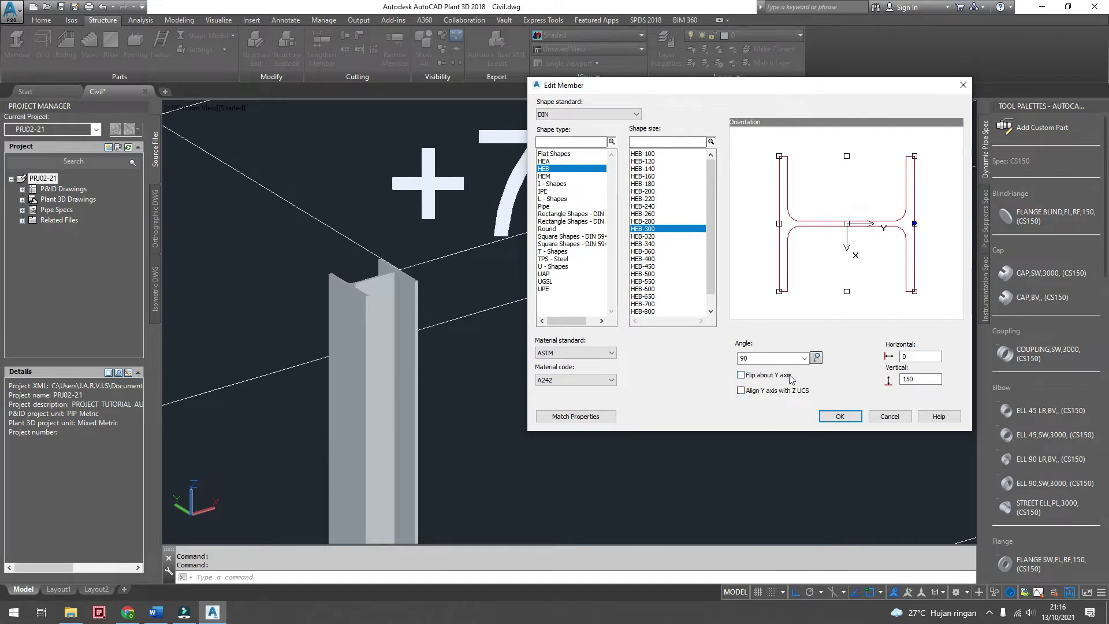
pyautogui.click(805, 358)
pyautogui.click(768, 368)
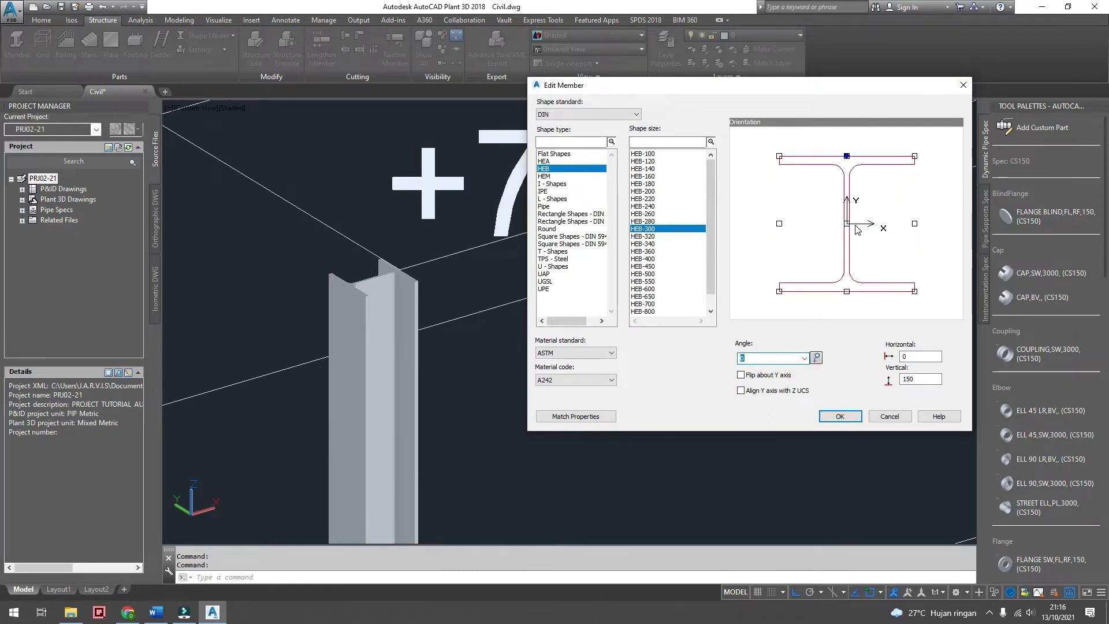
pyautogui.click(840, 416)
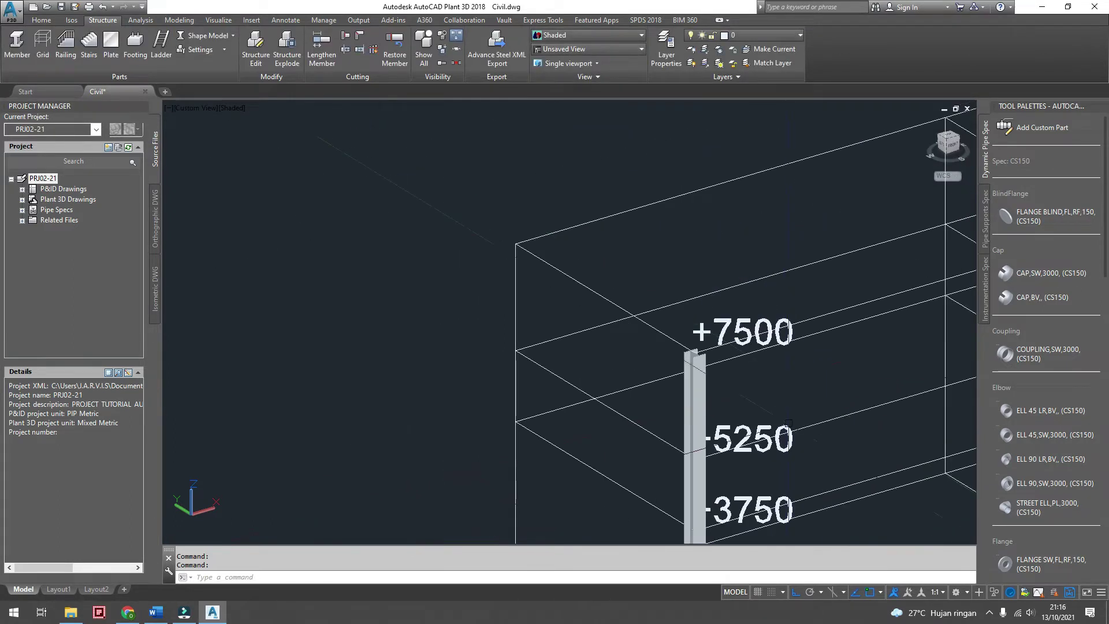
# - Start a new member with Ortho off, snapping its start to column B/1's top endpoint
pyautogui.click(17, 46)
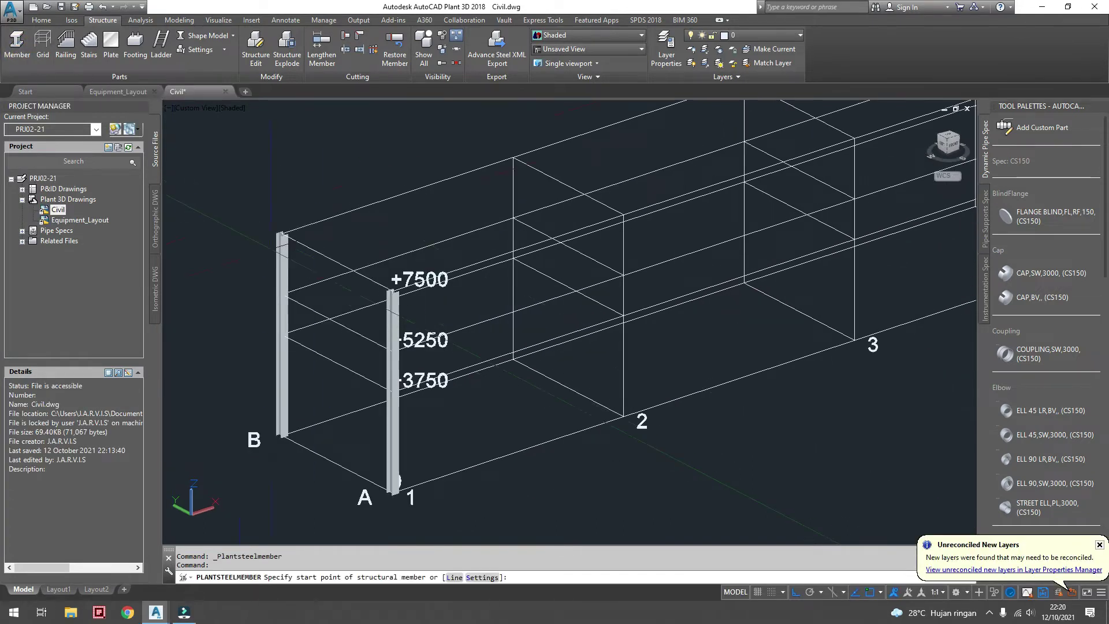
pyautogui.scroll(2, 315, 256)
pyautogui.press('F8')
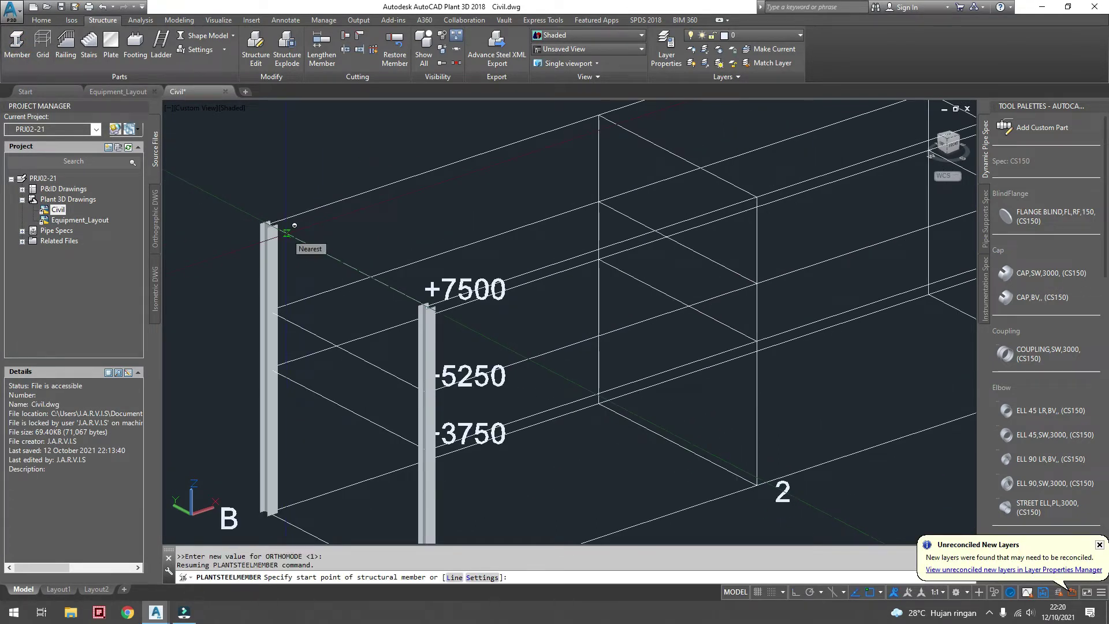
pyautogui.keyDown('shift'); pyautogui.rightClick(294, 225); pyautogui.keyUp('shift')
pyautogui.click(340, 314)
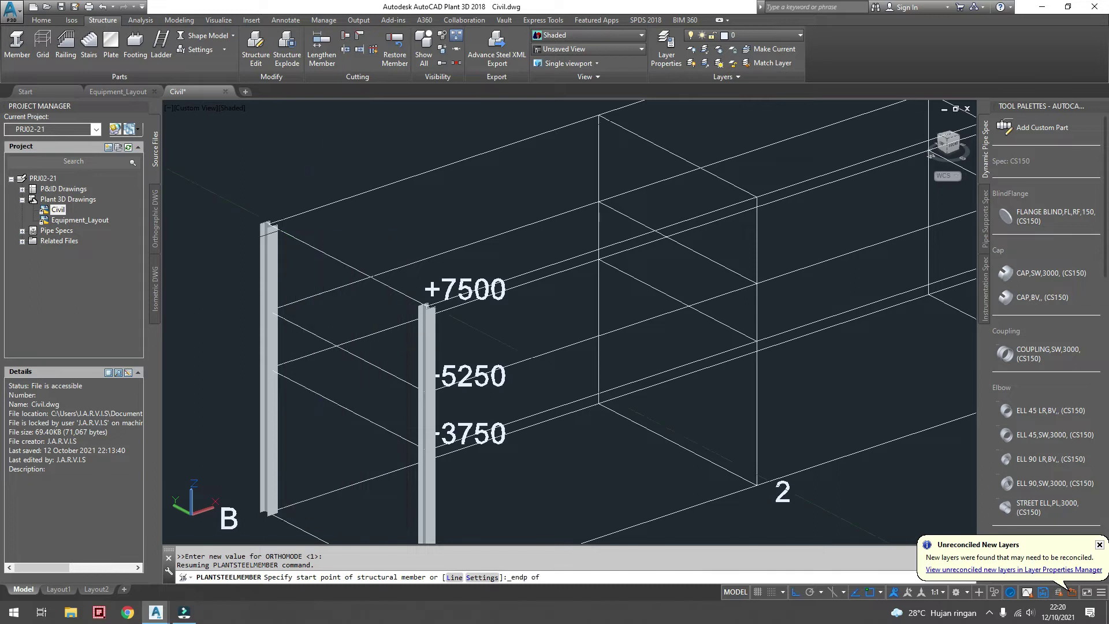
pyautogui.scroll(5, 269, 217)
pyautogui.click(269, 232)
# - End the beam at column A/1's top endpoint and finish placing it
pyautogui.scroll(-4, 348, 247)
pyautogui.scroll(5, 458, 323)
pyautogui.keyDown('shift'); pyautogui.rightClick(490, 338); pyautogui.keyUp('shift')
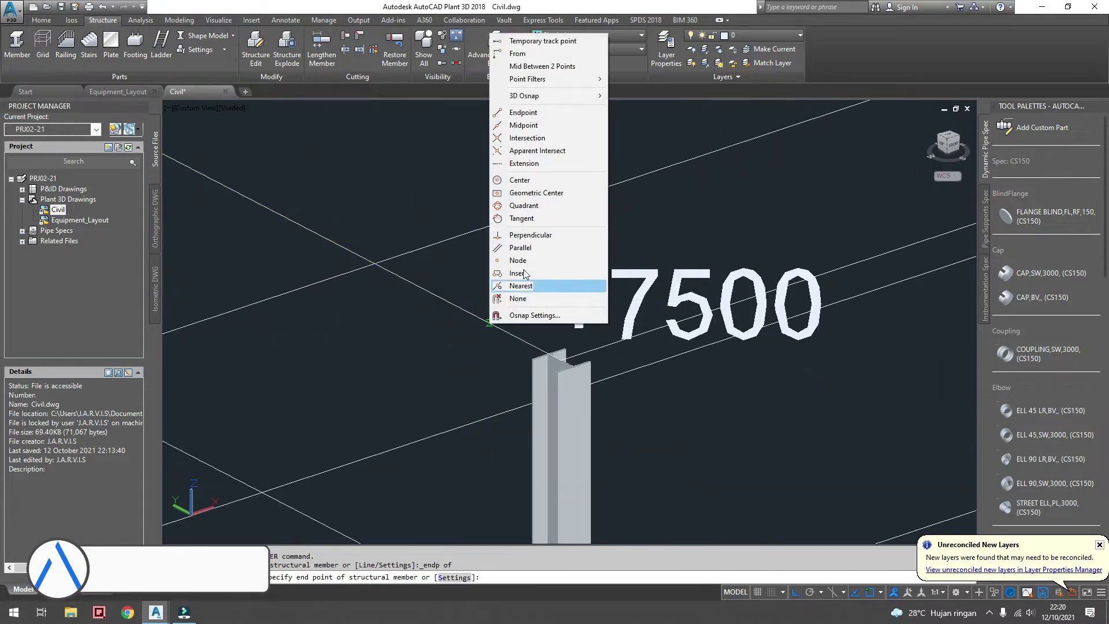
pyautogui.click(537, 126)
pyautogui.click(561, 360)
pyautogui.scroll(-3, 561, 360)
pyautogui.rightClick(508, 341)
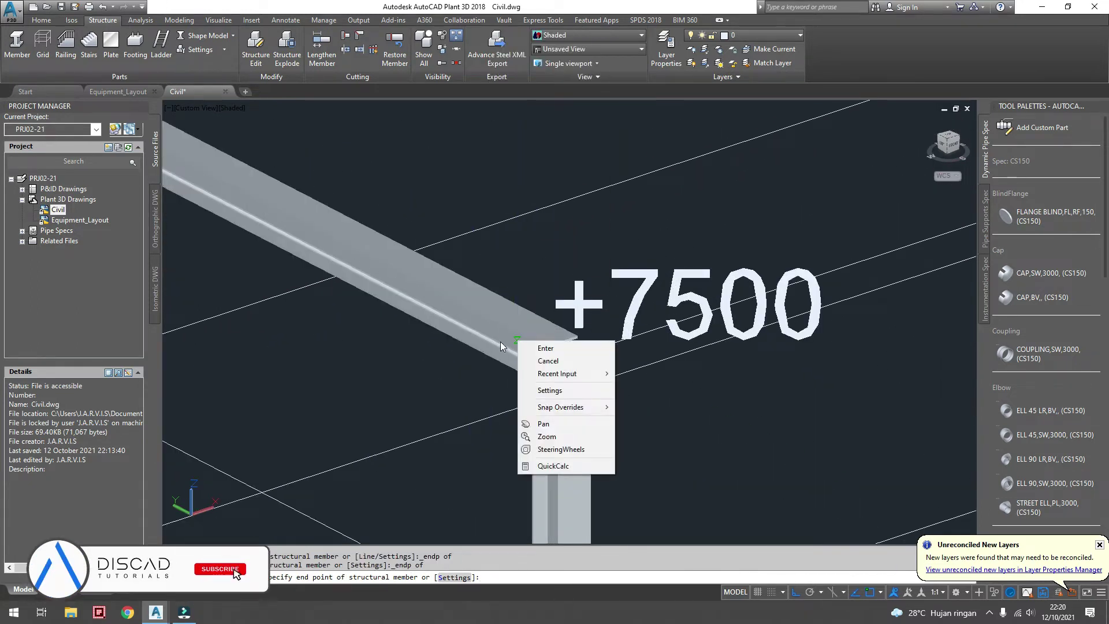
pyautogui.press('Escape')
pyautogui.scroll(3, 490, 307)
pyautogui.scroll(-8, 479, 320)
pyautogui.scroll(10, 470, 333)
pyautogui.keyDown('shift'); pyautogui.moveTo(469, 333); pyautogui.dragTo(449, 331, button='middle'); pyautogui.keyUp('shift')
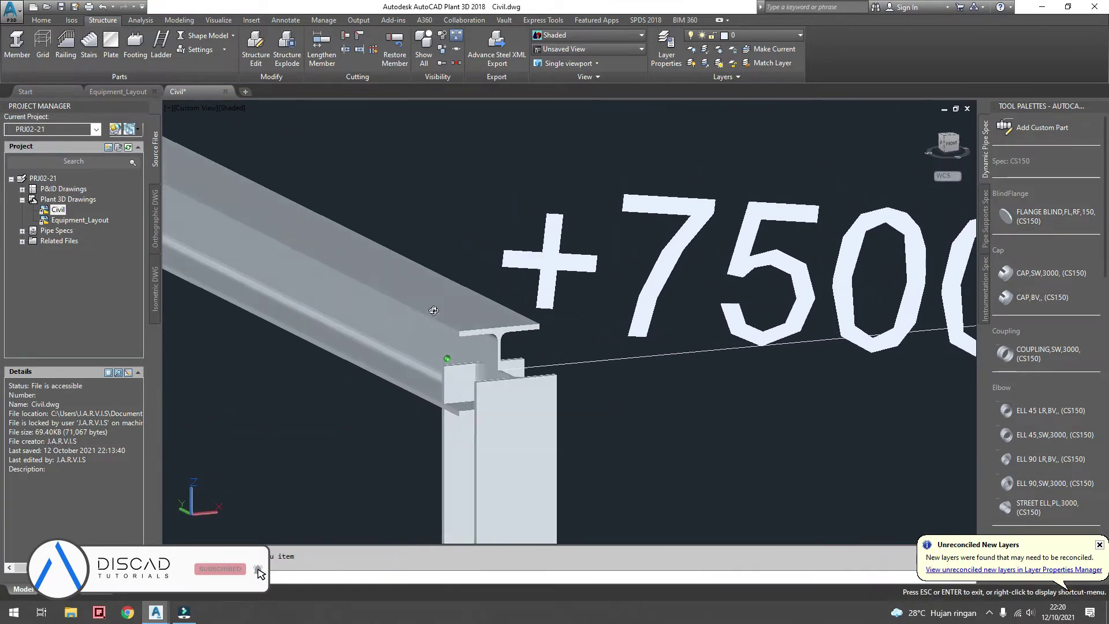
pyautogui.click(449, 331)
pyautogui.rightClick(449, 327)
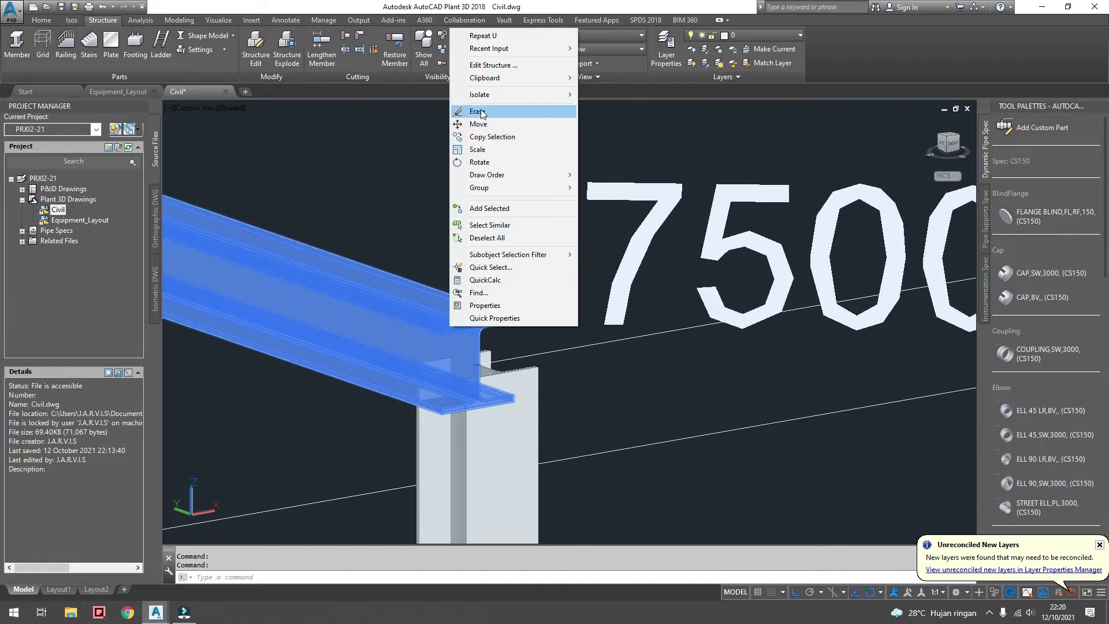
pyautogui.click(462, 67)
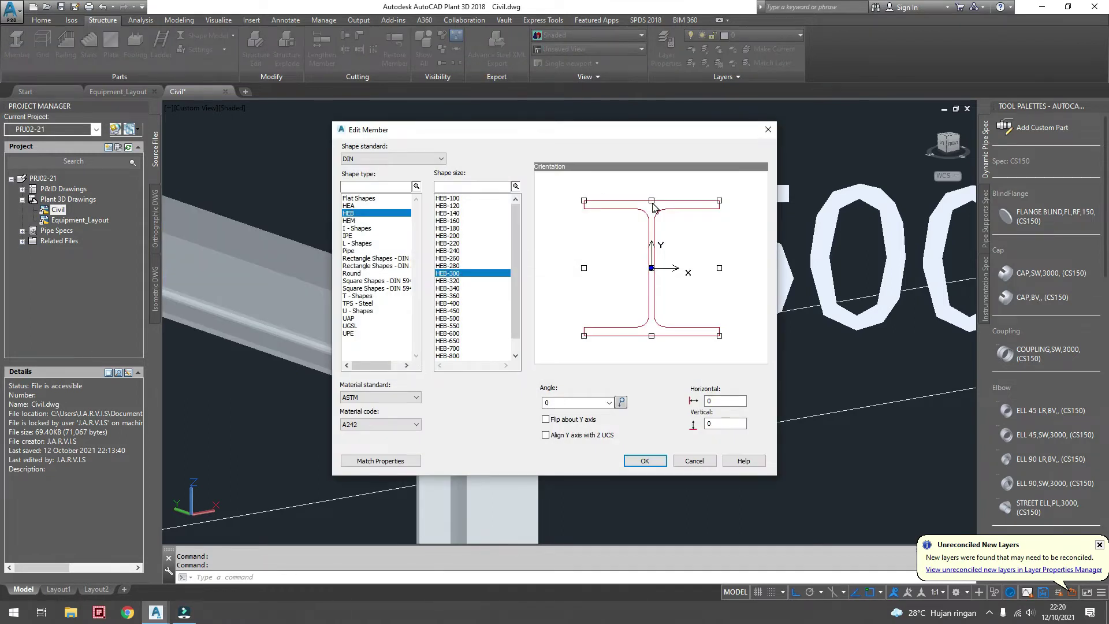
pyautogui.click(641, 461)
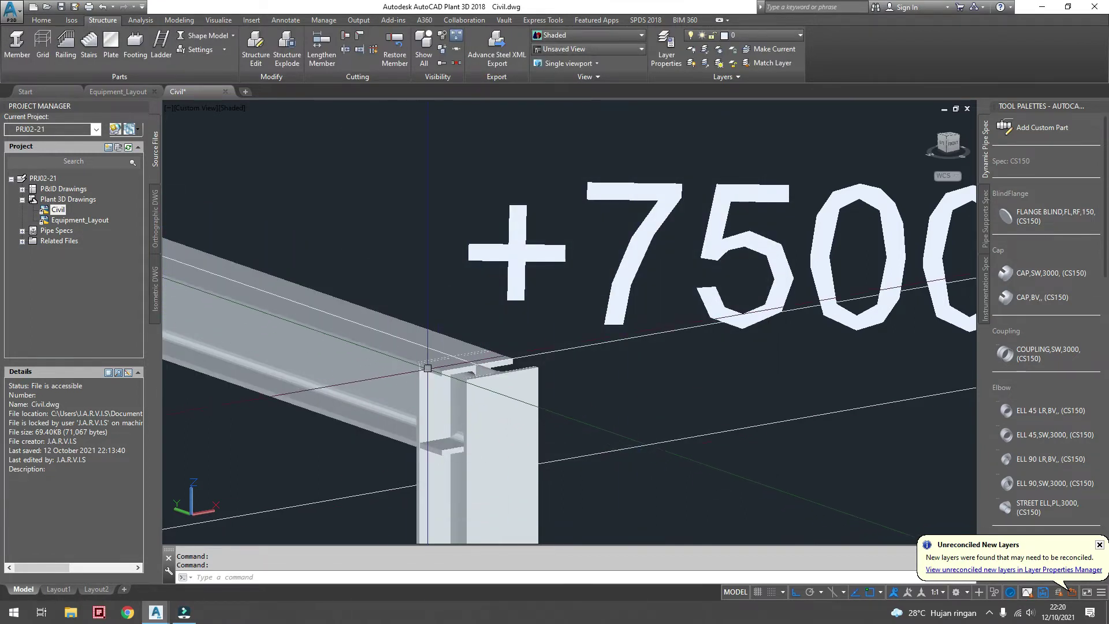
pyautogui.scroll(-5, 428, 368)
pyautogui.keyDown('shift'); pyautogui.moveTo(427, 368); pyautogui.dragTo(598, 194, button='middle'); pyautogui.keyUp('shift')
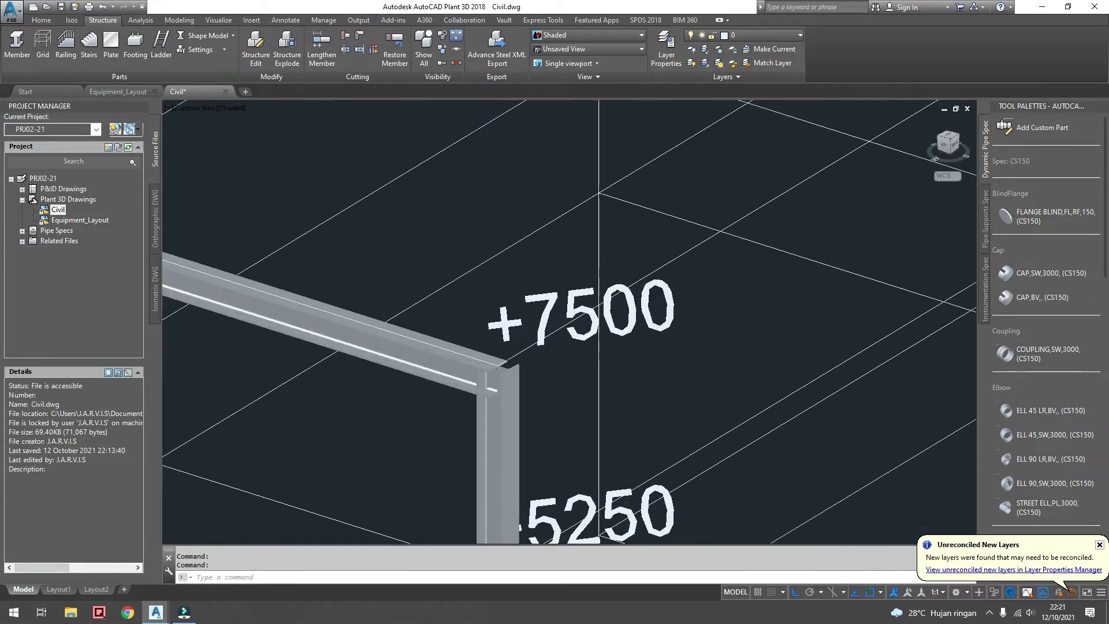
pyautogui.scroll(4, 491, 364)
pyautogui.scroll(3, 491, 363)
pyautogui.keyDown('shift'); pyautogui.moveTo(491, 364); pyautogui.dragTo(479, 367, button='middle'); pyautogui.keyUp('shift')
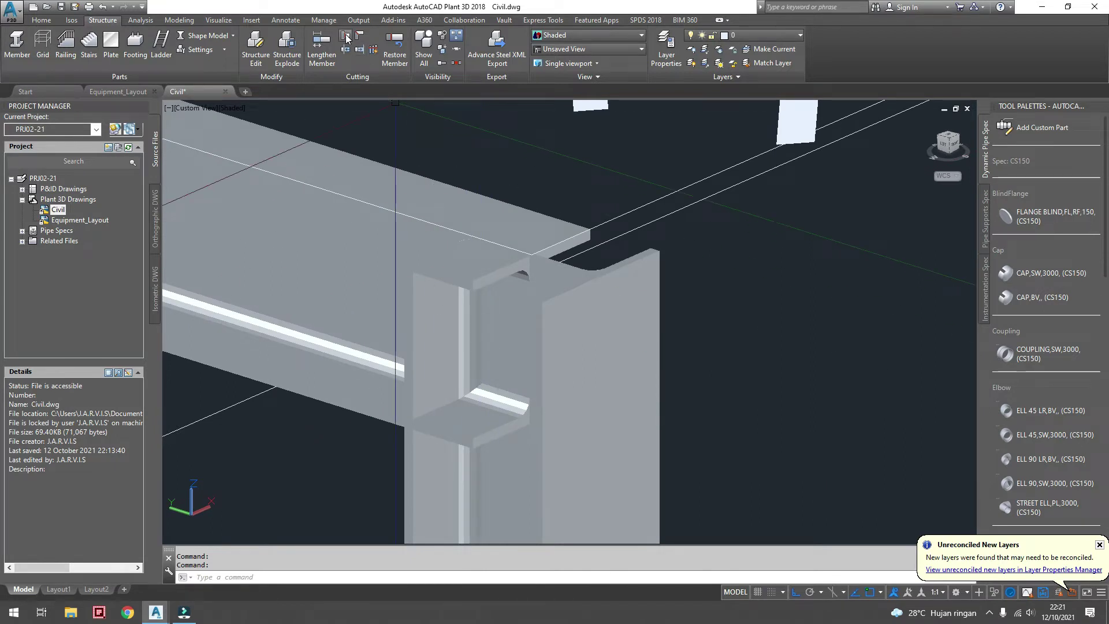
# - Cut the +7500 beam back against the column using PLANTSTEELCUT, then orbit to check
pyautogui.click(346, 38)
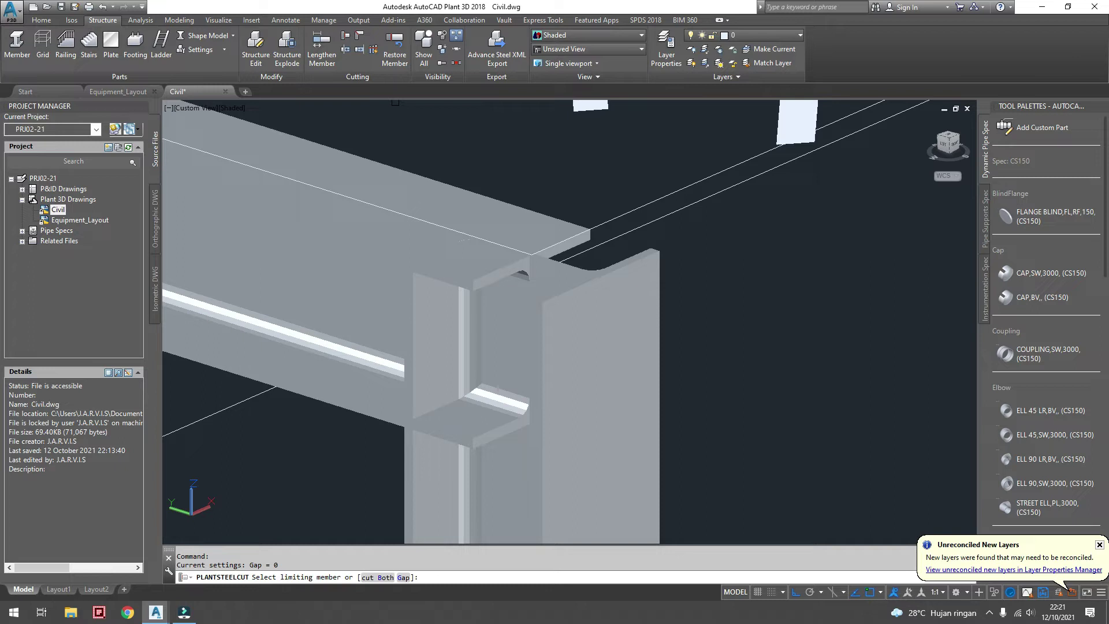
pyautogui.click(619, 270)
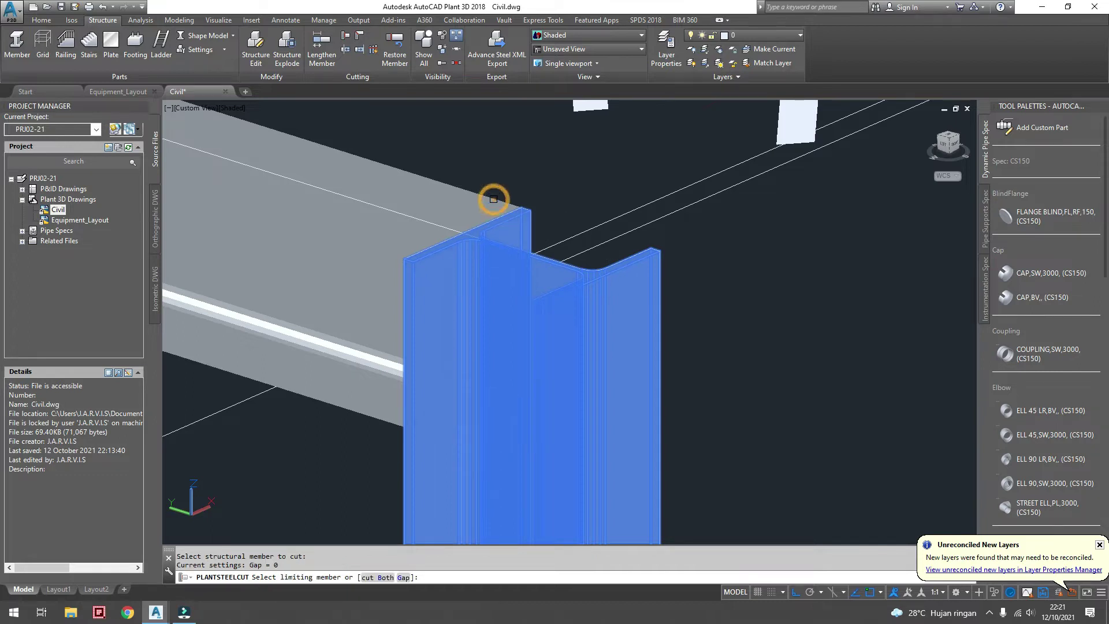
pyautogui.click(494, 196)
pyautogui.scroll(3, 476, 250)
pyautogui.moveTo(493, 252)
pyautogui.keyDown('shift'); pyautogui.mouseDown(button='middle')
pyautogui.moveTo(593, 350)
pyautogui.moveTo(519, 301)
pyautogui.mouseUp(button='middle'); pyautogui.keyUp('shift')
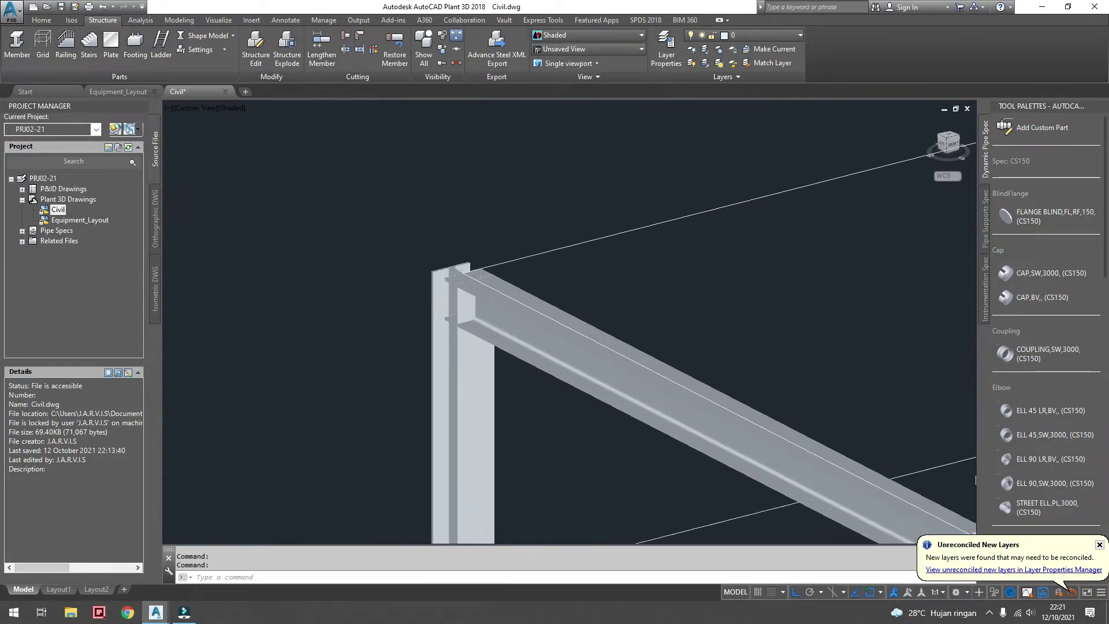
pyautogui.scroll(2, 519, 300)
# - Repeat the cut-back of the beam against the column and re-inspect the joint
pyautogui.press('Return')
pyautogui.click(437, 398)
pyautogui.click(527, 268)
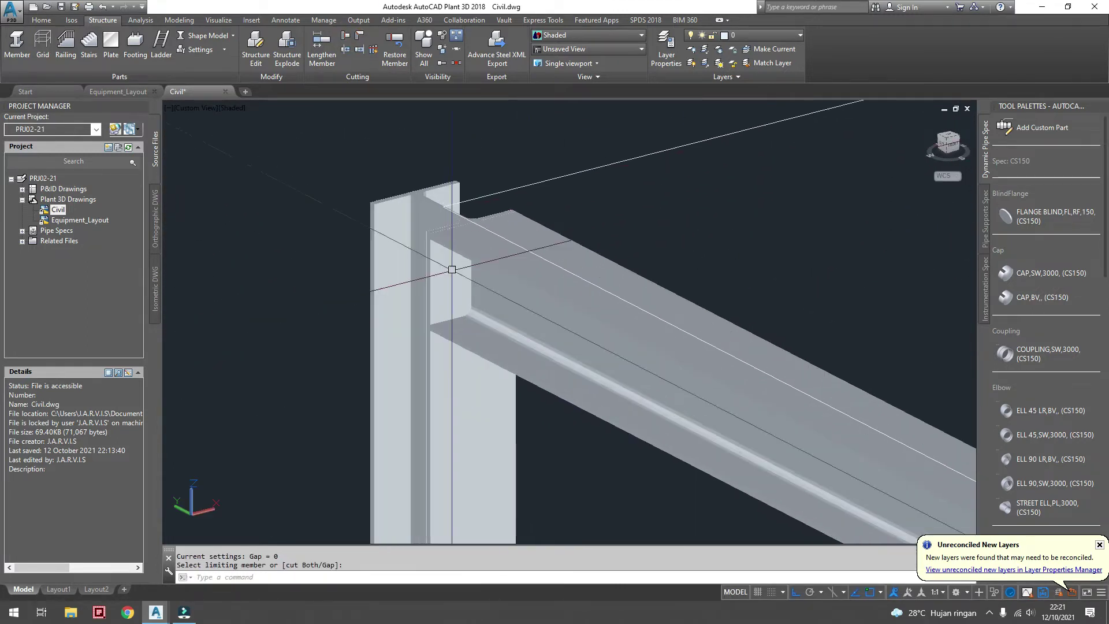
pyautogui.keyDown('shift'); pyautogui.moveTo(458, 239); pyautogui.dragTo(498, 294, button='middle'); pyautogui.keyUp('shift')
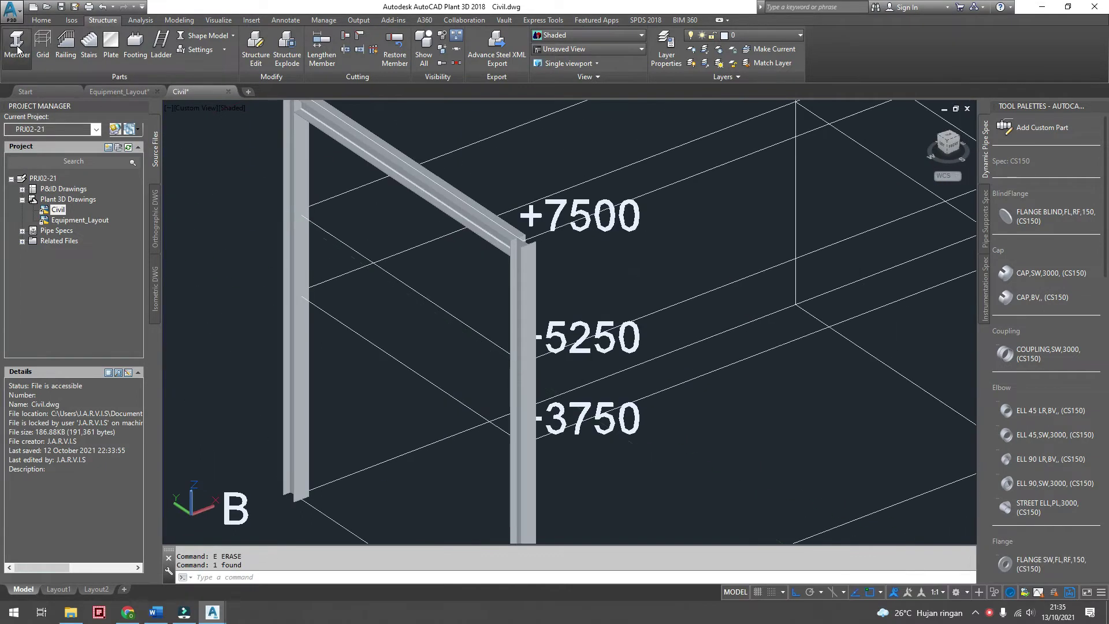
# - Draw a lower beam between the grid-1 columns using endpoint snaps
pyautogui.click(17, 49)
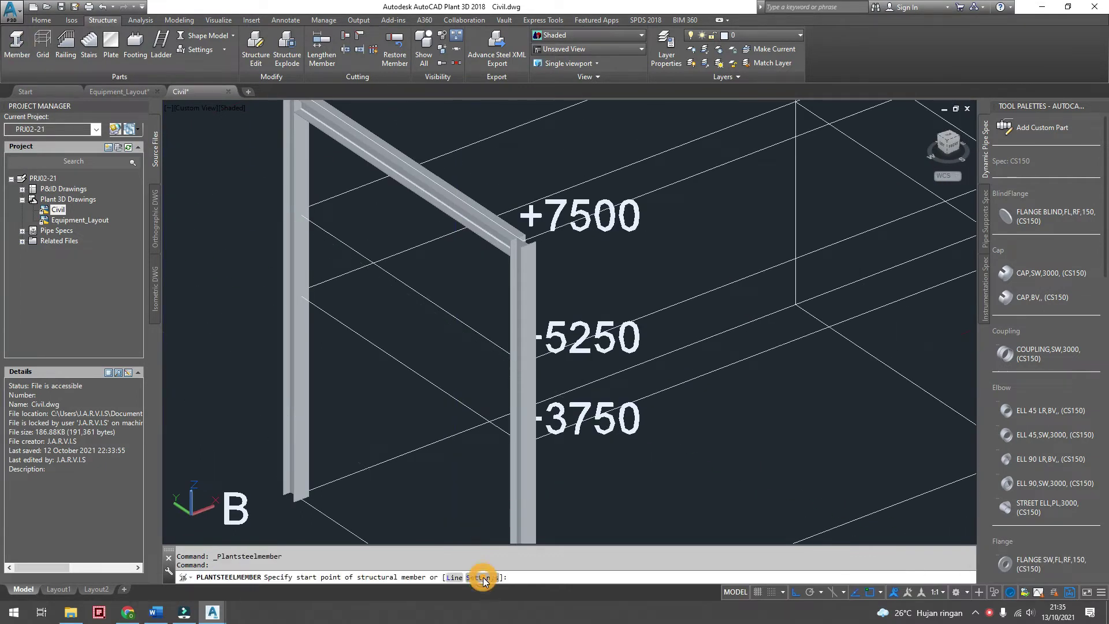
pyautogui.click(482, 577)
pyautogui.click(644, 460)
pyautogui.scroll(3, 235, 297)
pyautogui.keyDown('shift'); pyautogui.rightClick(235, 297); pyautogui.keyUp('shift')
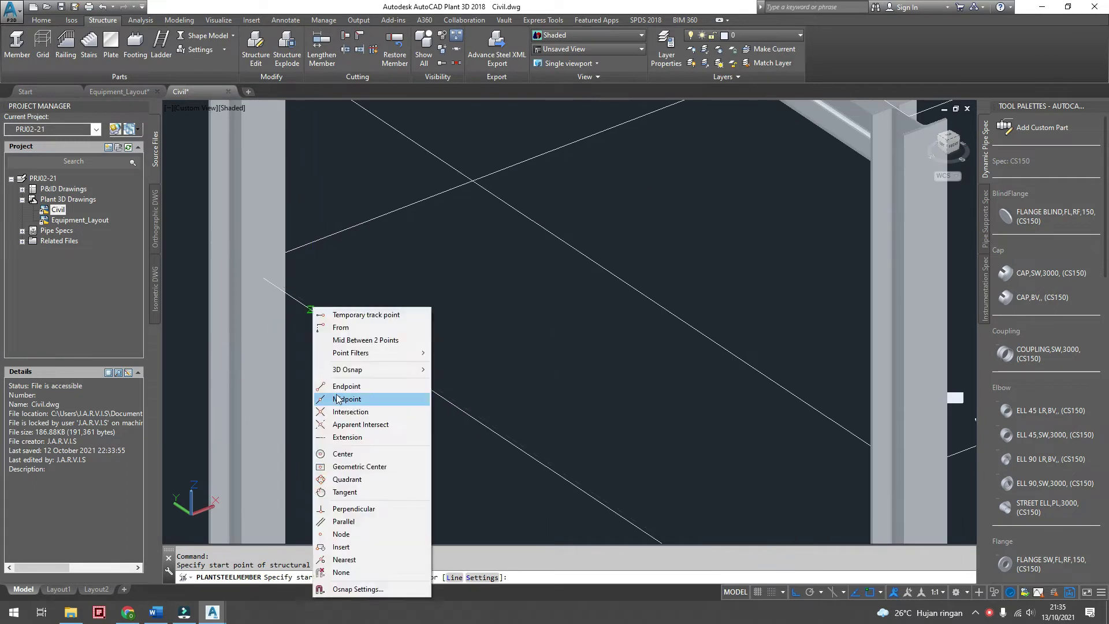
pyautogui.click(270, 376)
pyautogui.scroll(5, 533, 156)
pyautogui.keyDown('shift'); pyautogui.rightClick(532, 156); pyautogui.keyUp('shift')
pyautogui.click(581, 259)
pyautogui.click(549, 450)
pyautogui.scroll(-5, 537, 346)
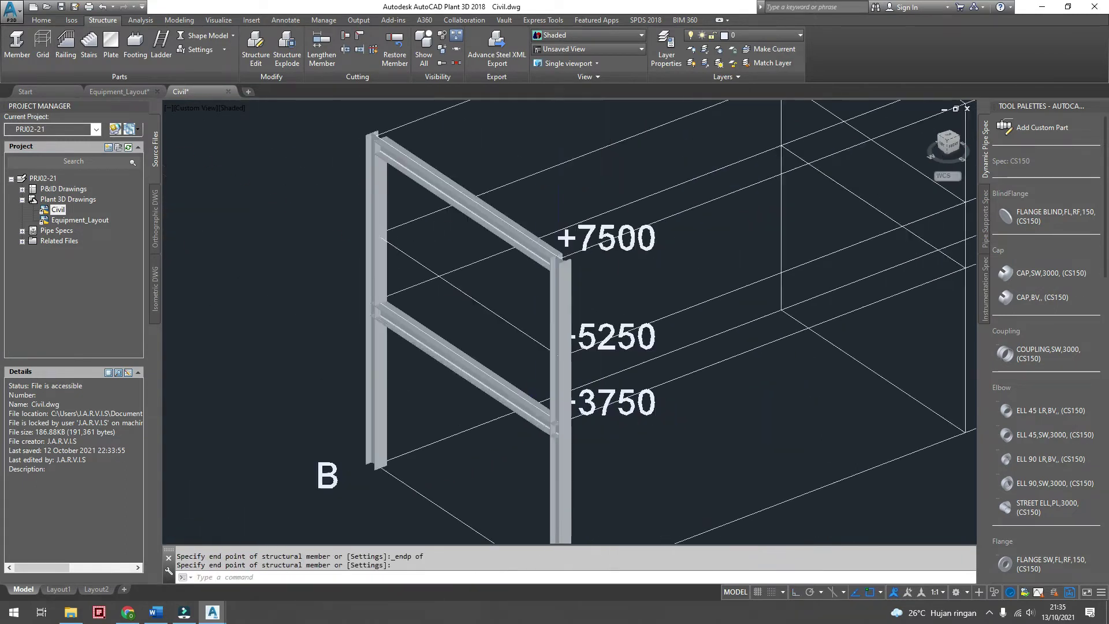
pyautogui.scroll(5, 525, 260)
# - Cut the new beam's end back against the column
pyautogui.click(345, 35)
pyautogui.scroll(-3, 524, 288)
pyautogui.scroll(3, 549, 364)
pyautogui.rightClick(549, 361)
pyautogui.click(551, 366)
pyautogui.scroll(-4, 549, 369)
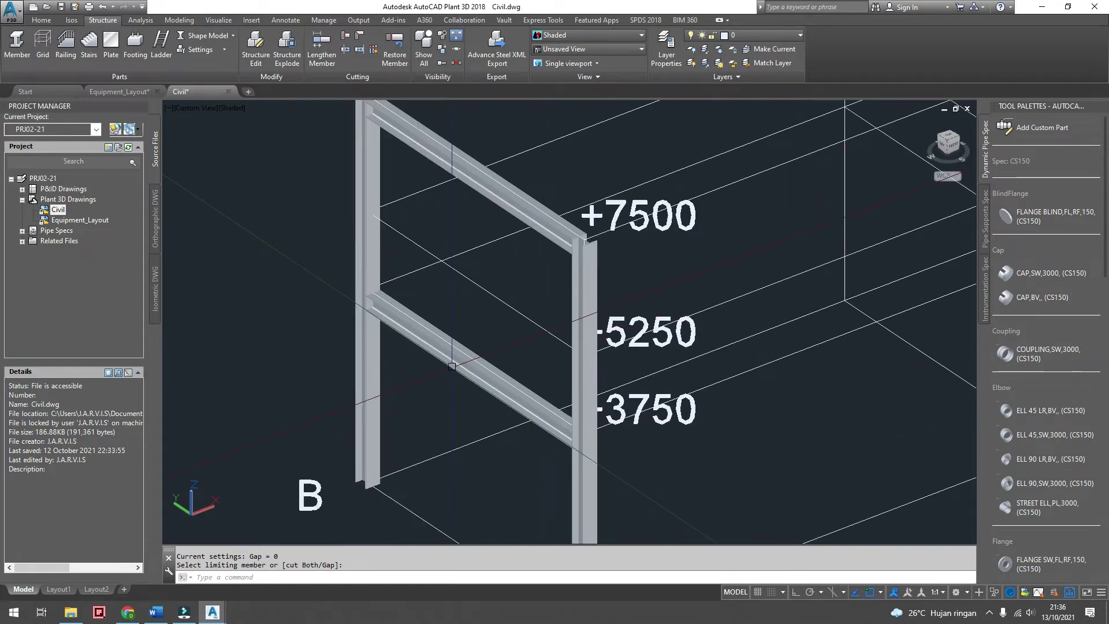
# - Cancel the next member and confirm a further beam cut-back against the column
pyautogui.click(17, 42)
pyautogui.scroll(5, 371, 265)
pyautogui.keyDown('shift'); pyautogui.rightClick(371, 264); pyautogui.keyUp('shift')
pyautogui.press('Escape')
pyautogui.scroll(-4, 371, 264)
pyautogui.scroll(5, 561, 336)
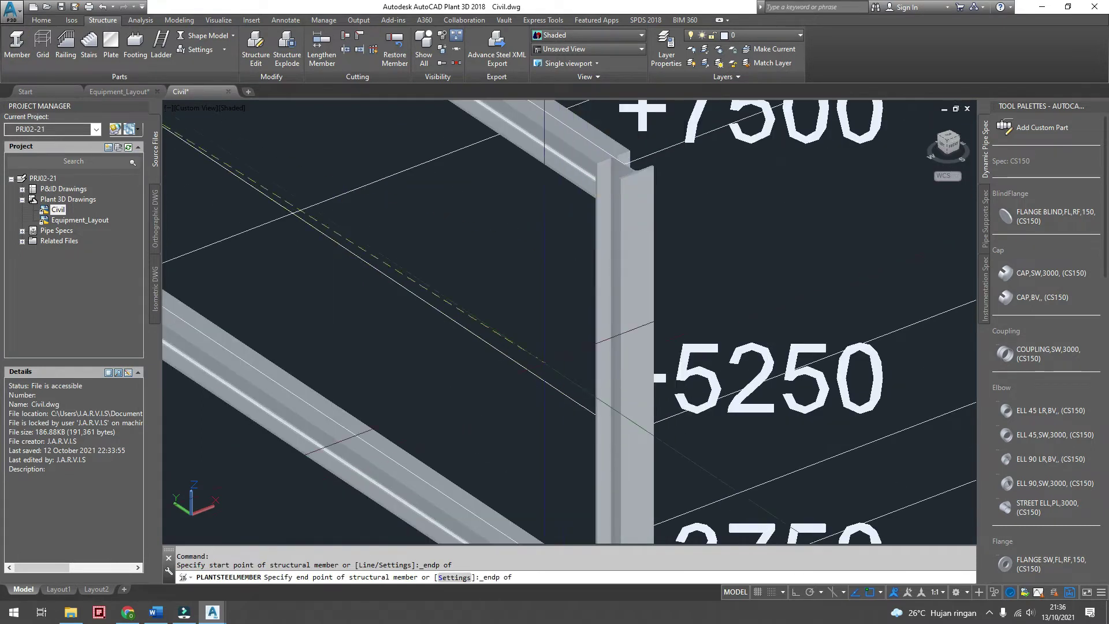
pyautogui.scroll(-3, 560, 335)
pyautogui.rightClick(553, 347)
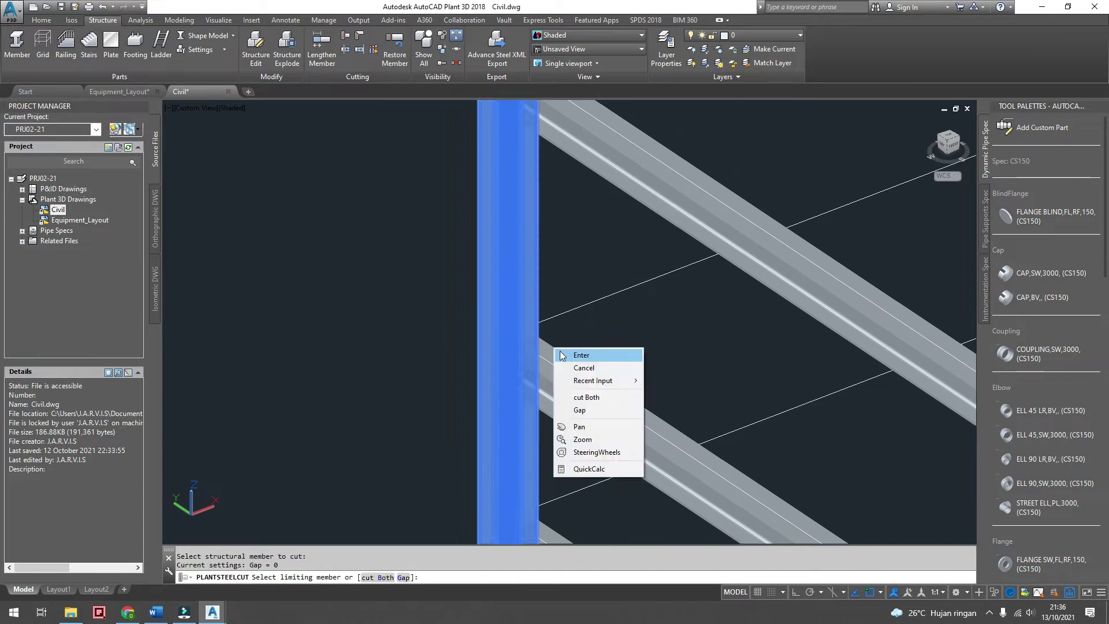
pyautogui.click(569, 353)
pyautogui.scroll(-4, 568, 353)
pyautogui.scroll(2, 555, 353)
pyautogui.scroll(2, 555, 353)
pyautogui.scroll(1, 554, 353)
pyautogui.press('Escape')
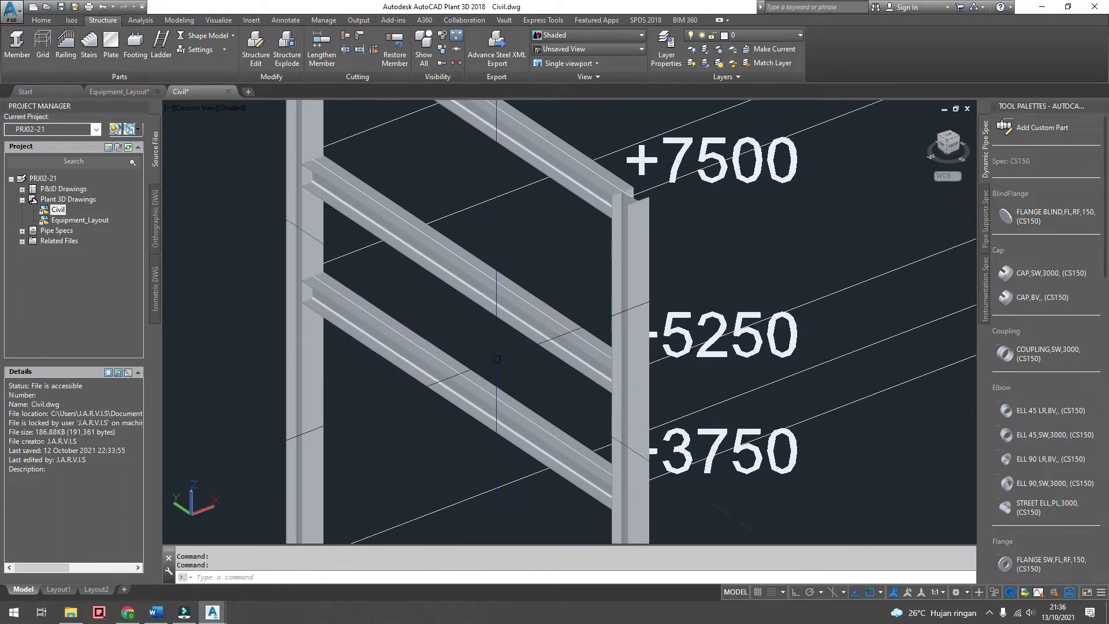
# - Move both lower grid-1 beams 750 straight up along Z with Ortho on
pyautogui.click(487, 405)
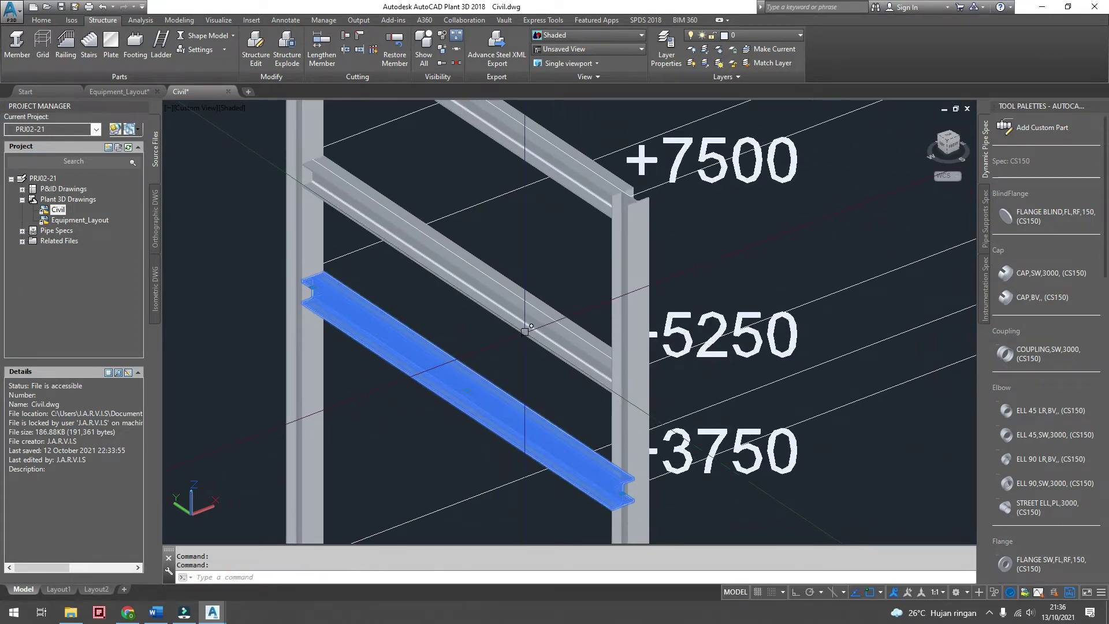
pyautogui.click(525, 330)
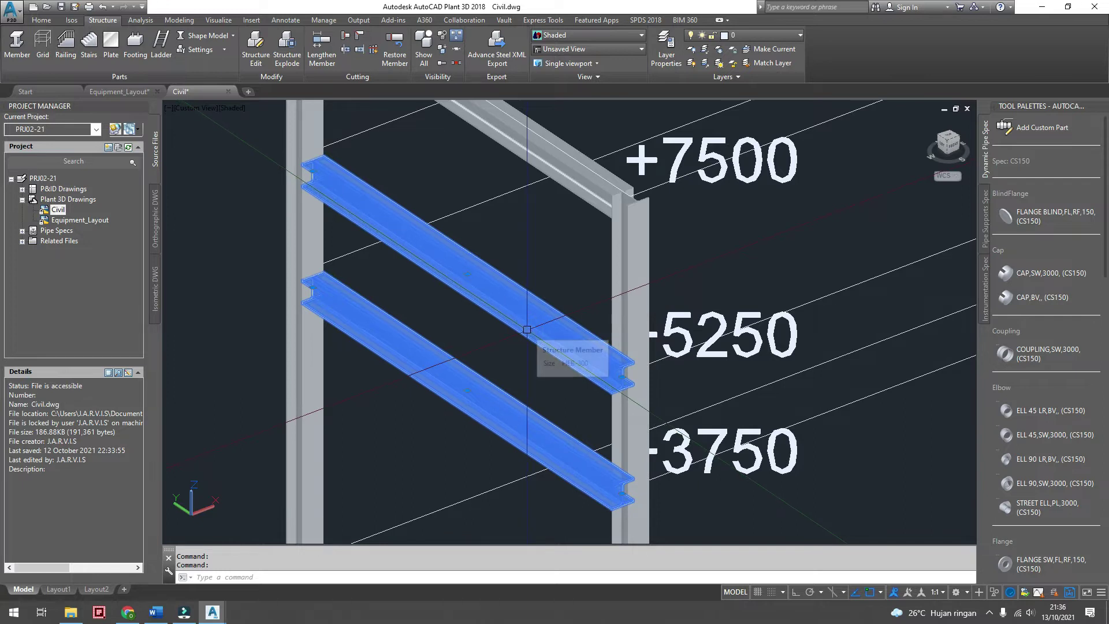
pyautogui.click(183, 20)
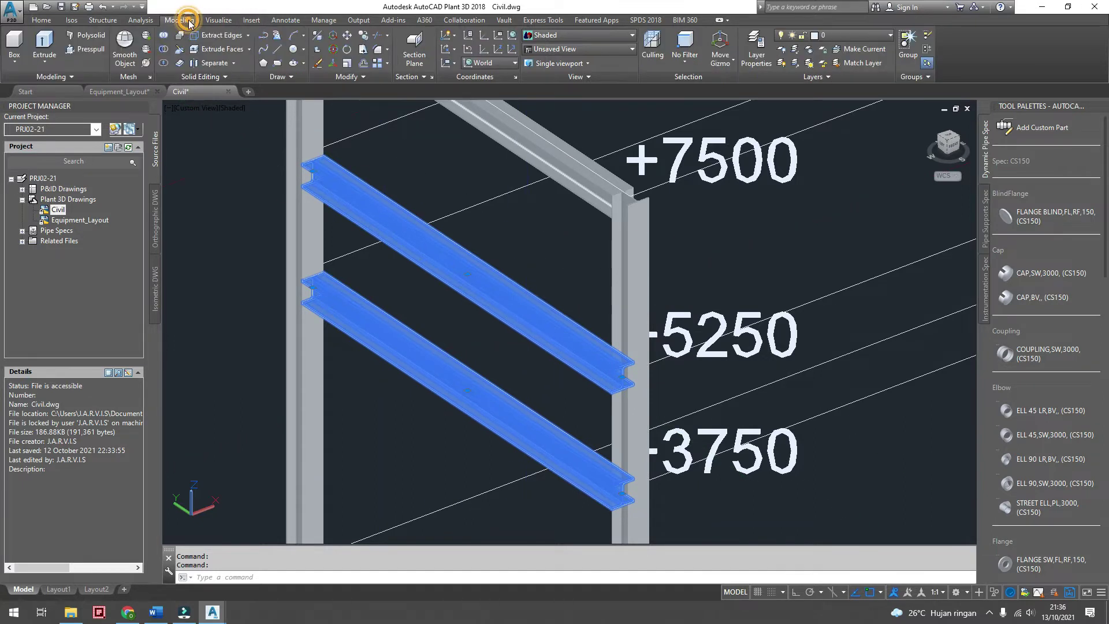
pyautogui.click(346, 36)
pyautogui.click(379, 452)
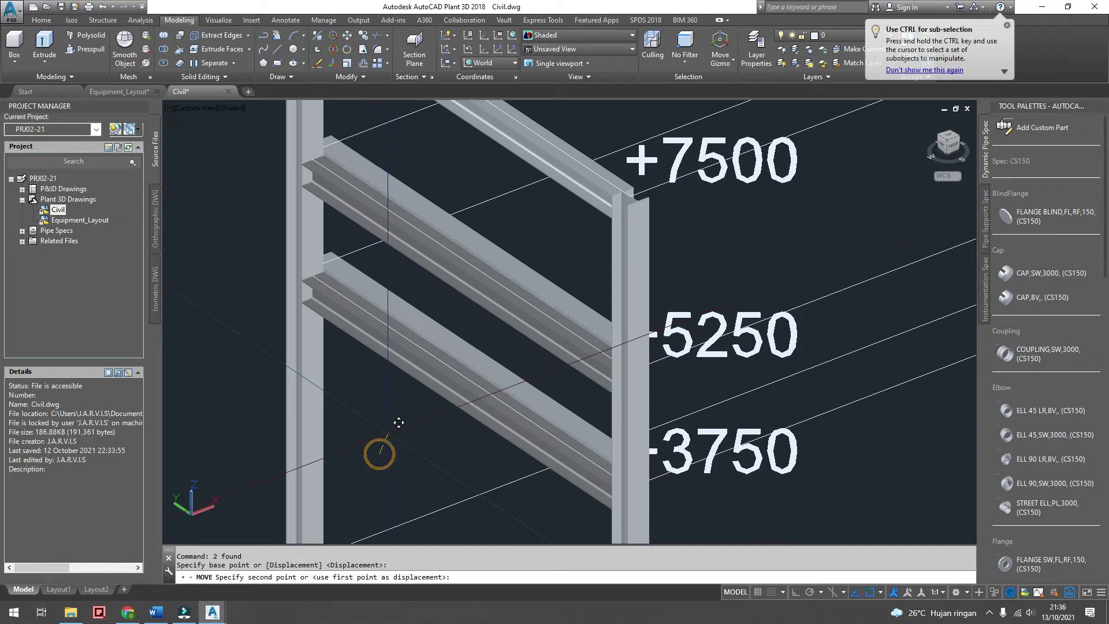
pyautogui.click(797, 592)
pyautogui.write('750')
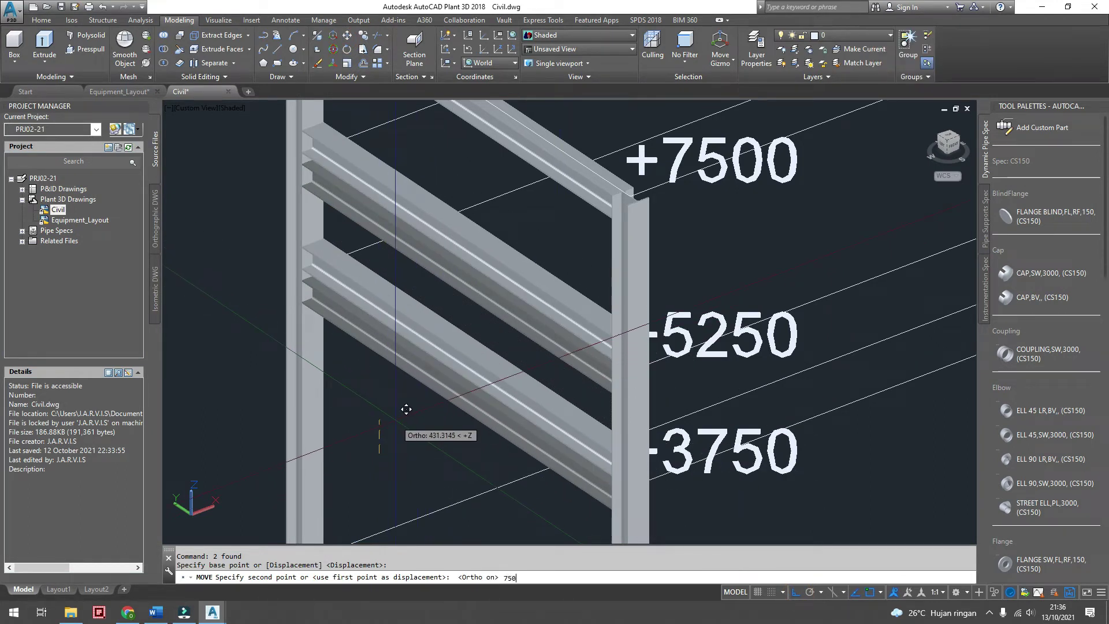
pyautogui.press('Return')
pyautogui.scroll(-4, 410, 418)
pyautogui.scroll(2, 415, 428)
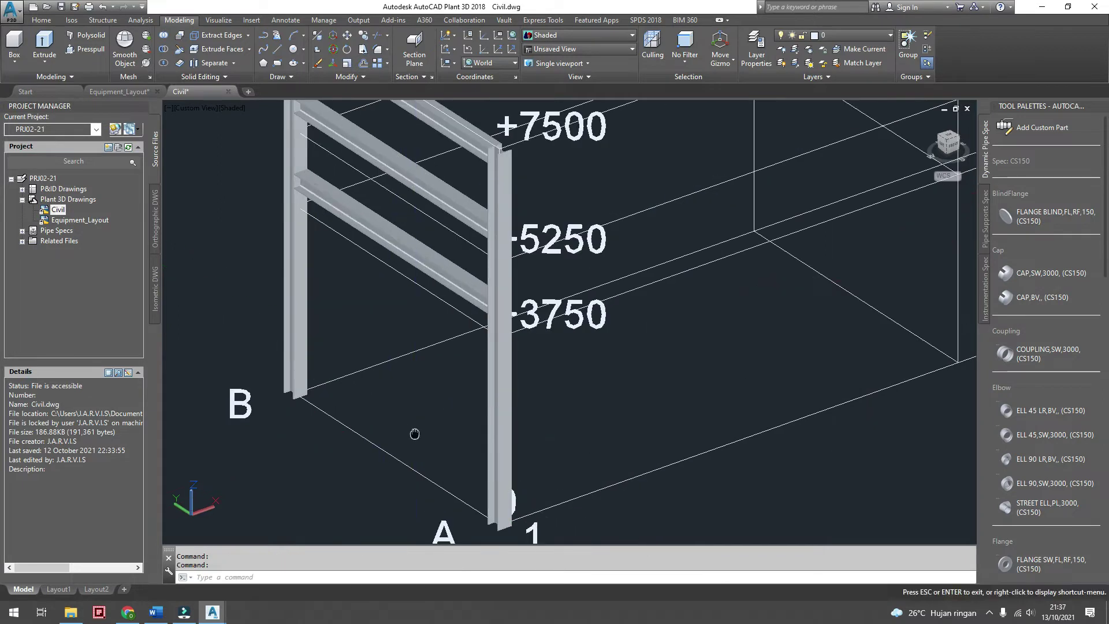
pyautogui.scroll(2, 414, 433)
pyautogui.moveTo(415, 433); pyautogui.dragTo(445, 366)
pyautogui.press('Escape')
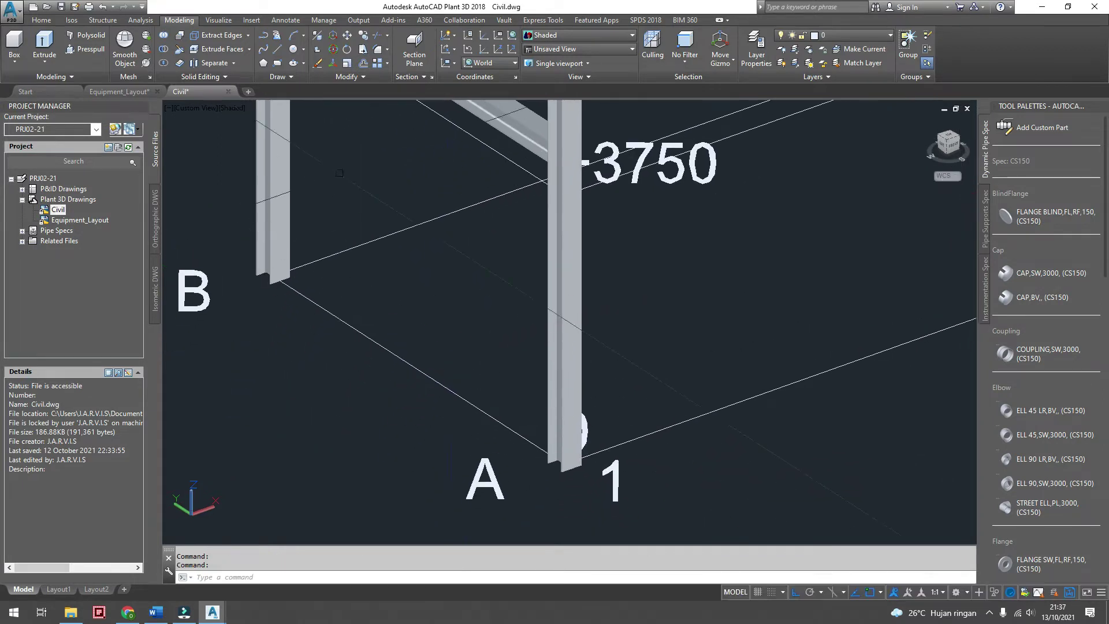
# - Start a footing and set its concrete dimensions to 600 × 300 × 500
pyautogui.click(100, 21)
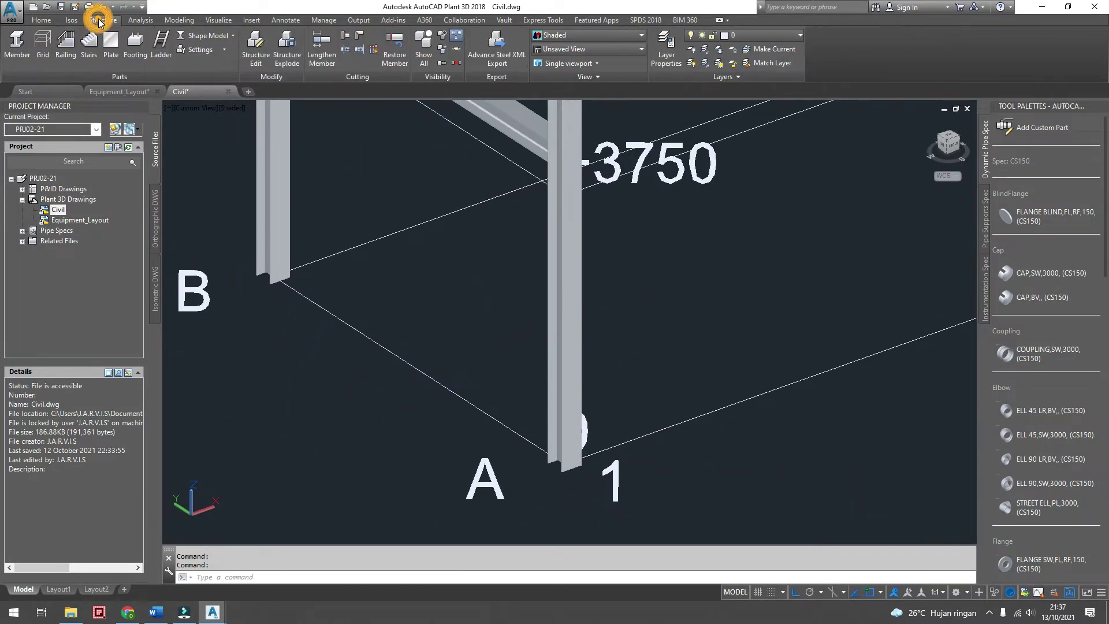
pyautogui.click(136, 46)
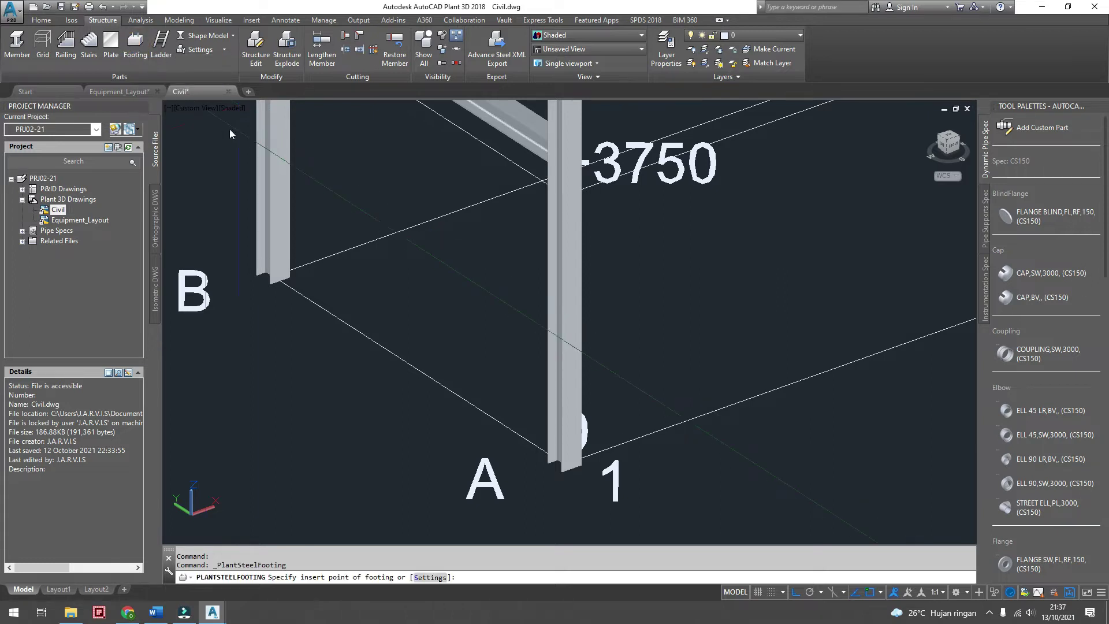
pyautogui.click(429, 578)
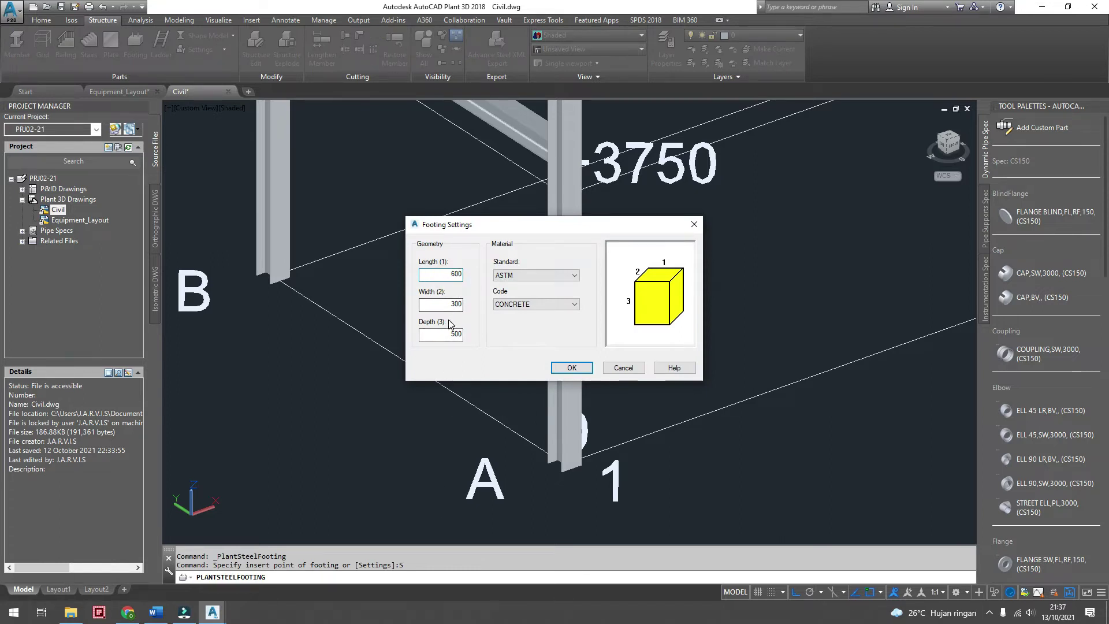
pyautogui.doubleClick(451, 304)
pyautogui.click(564, 370)
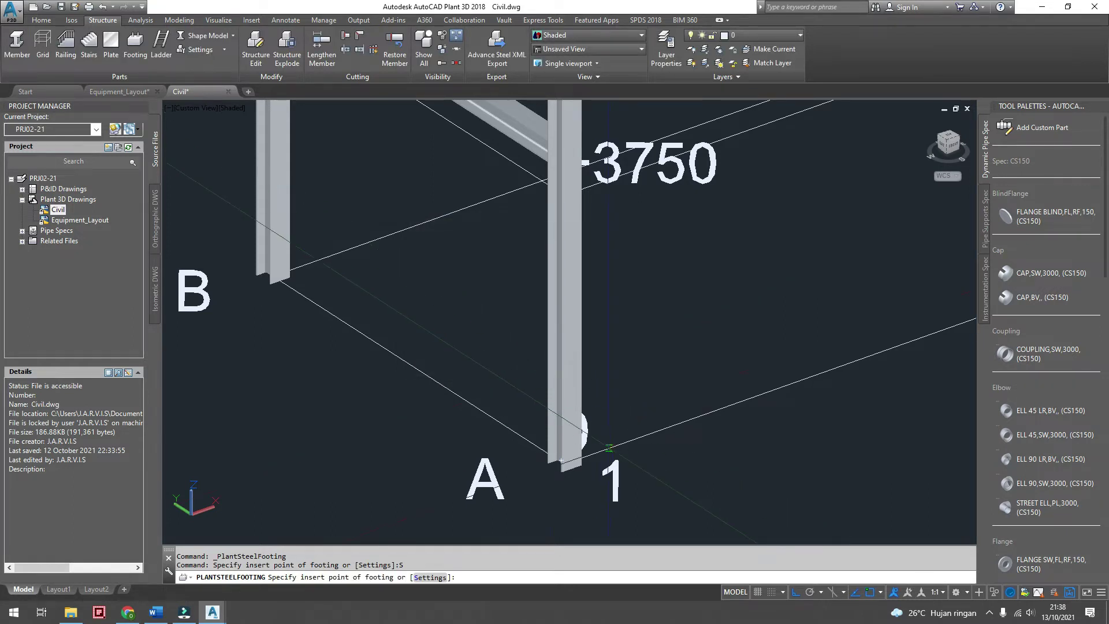
# - Snap the footing to the A-1 column base endpoint and select it
pyautogui.keyDown('shift'); pyautogui.rightClick(603, 460); pyautogui.keyUp('shift')
pyautogui.click(635, 238)
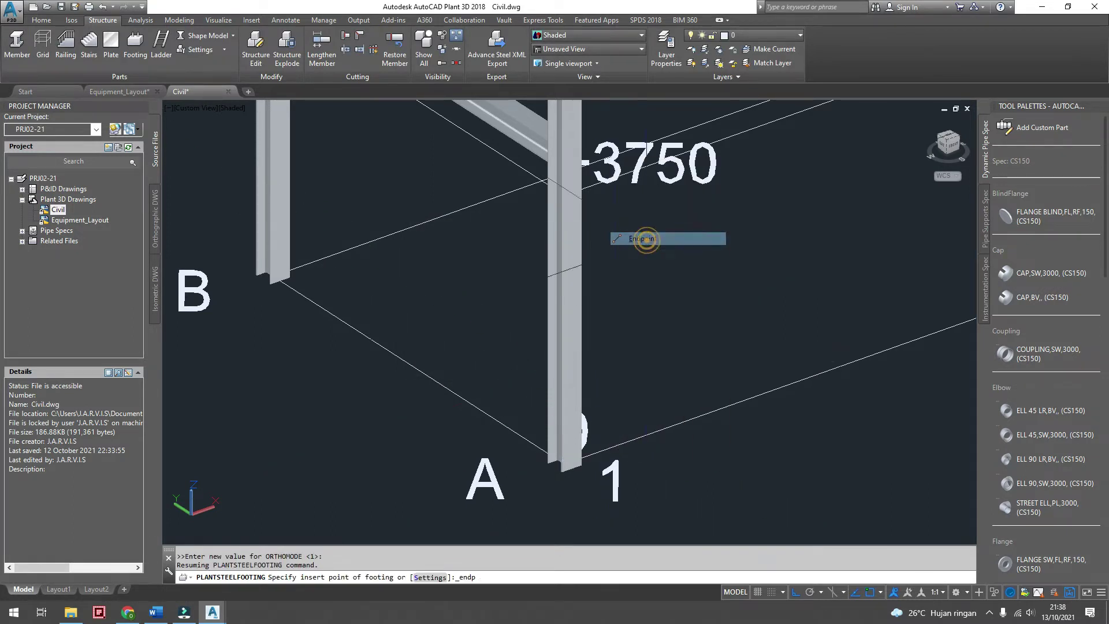
pyautogui.click(602, 451)
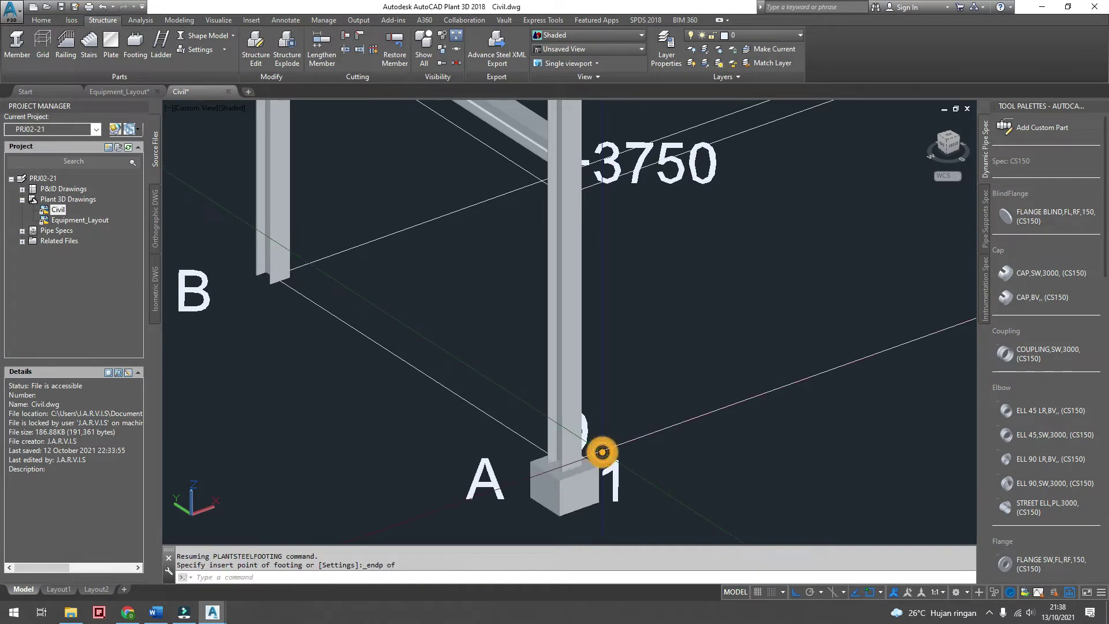
pyautogui.click(578, 487)
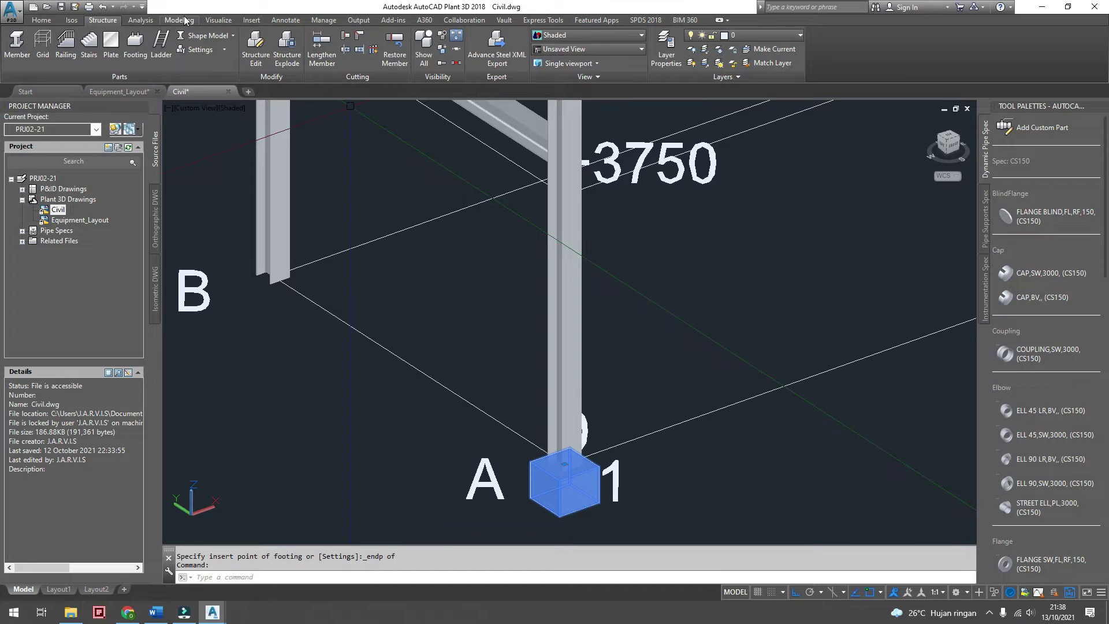
# - Move the A-1 footing 500 vertically
pyautogui.click(179, 20)
pyautogui.click(346, 35)
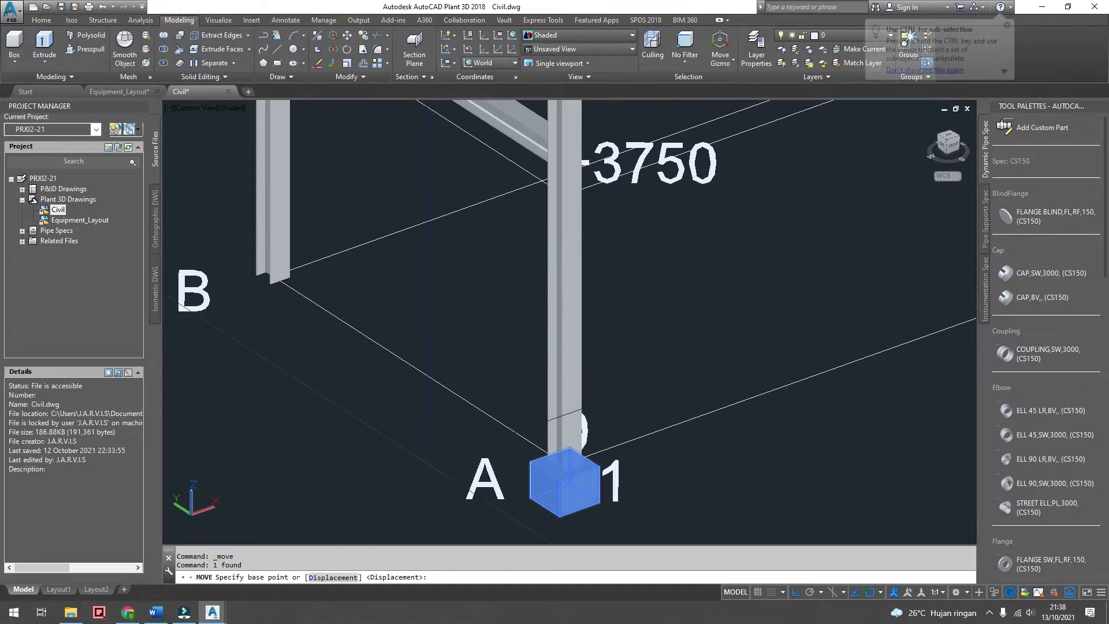
pyautogui.click(483, 375)
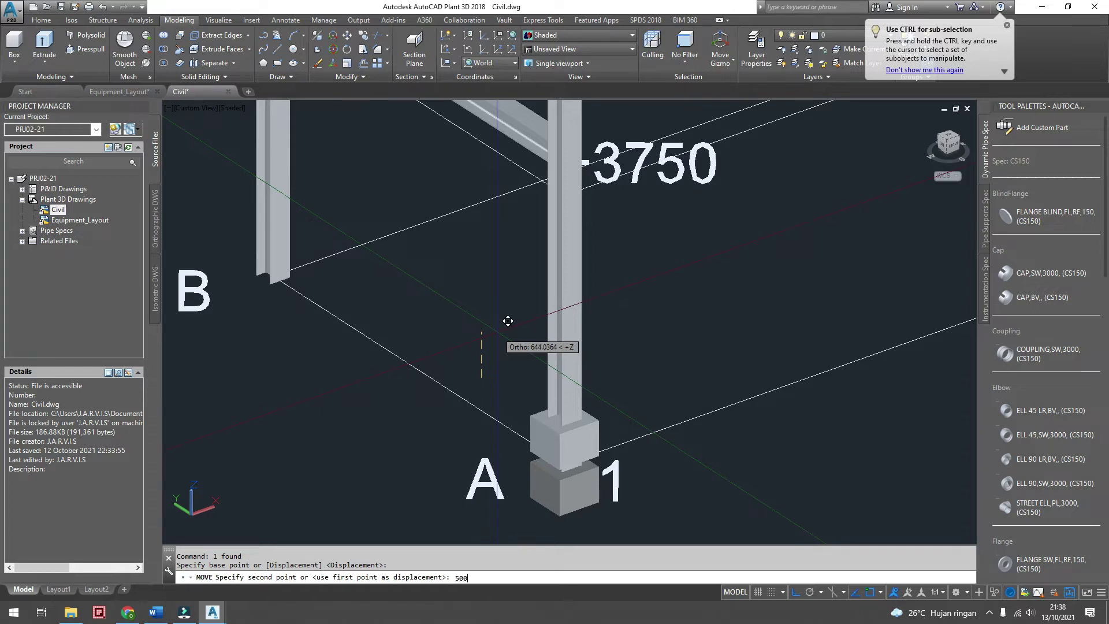
pyautogui.press('Return')
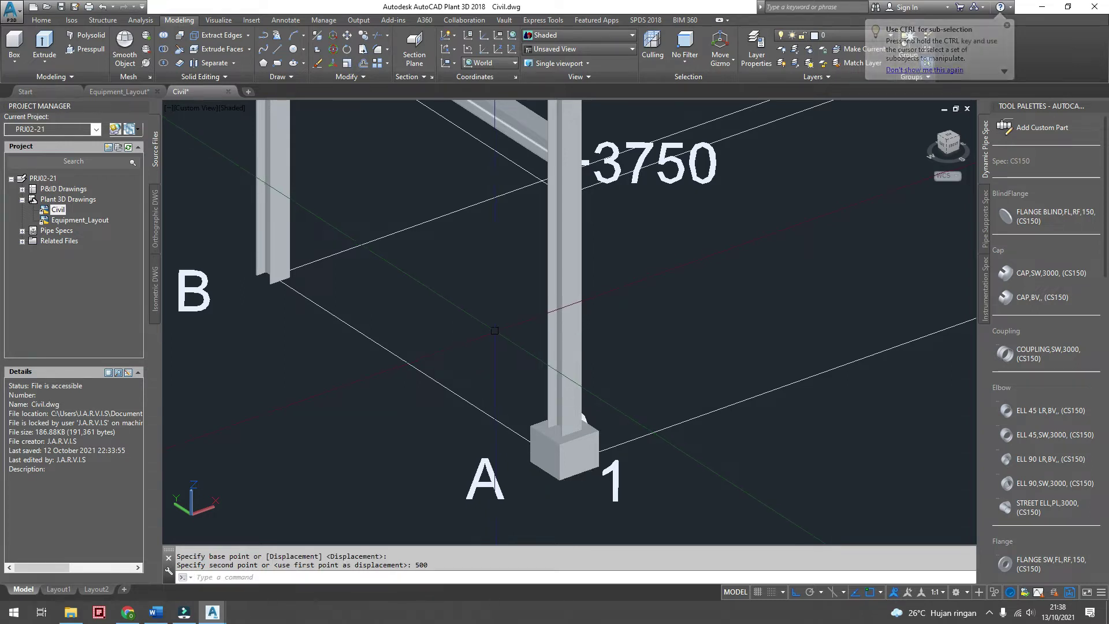
pyautogui.press('Escape')
# - Copy the footing 6000 toward grid B so it sits under the B-1 column
pyautogui.click(543, 439)
pyautogui.click(360, 36)
pyautogui.click(565, 429)
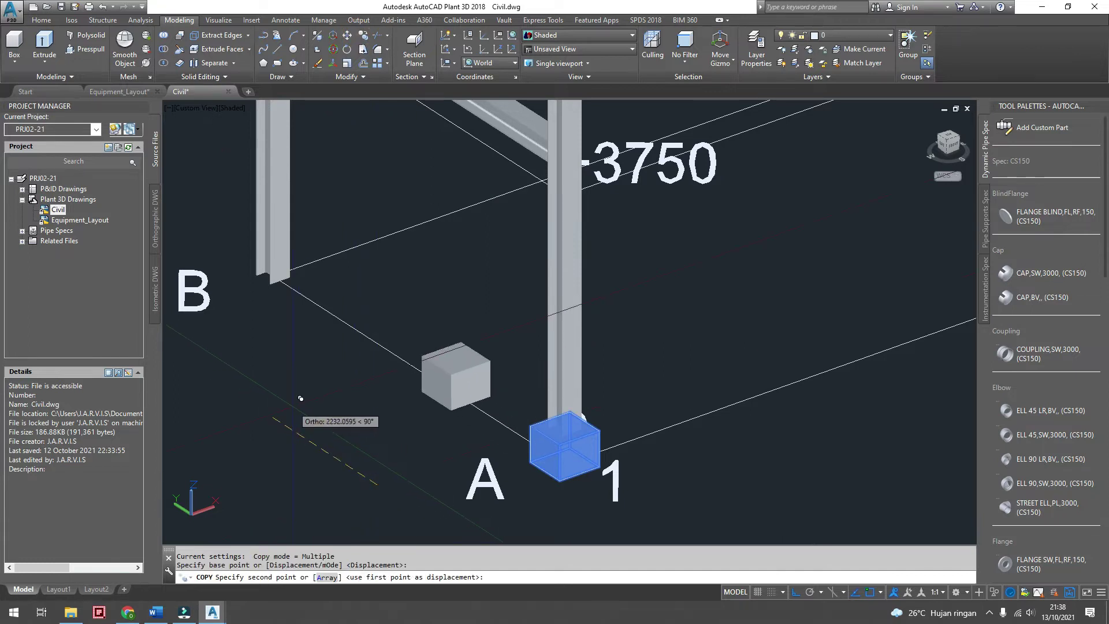
pyautogui.write('6000')
pyautogui.press('Return')
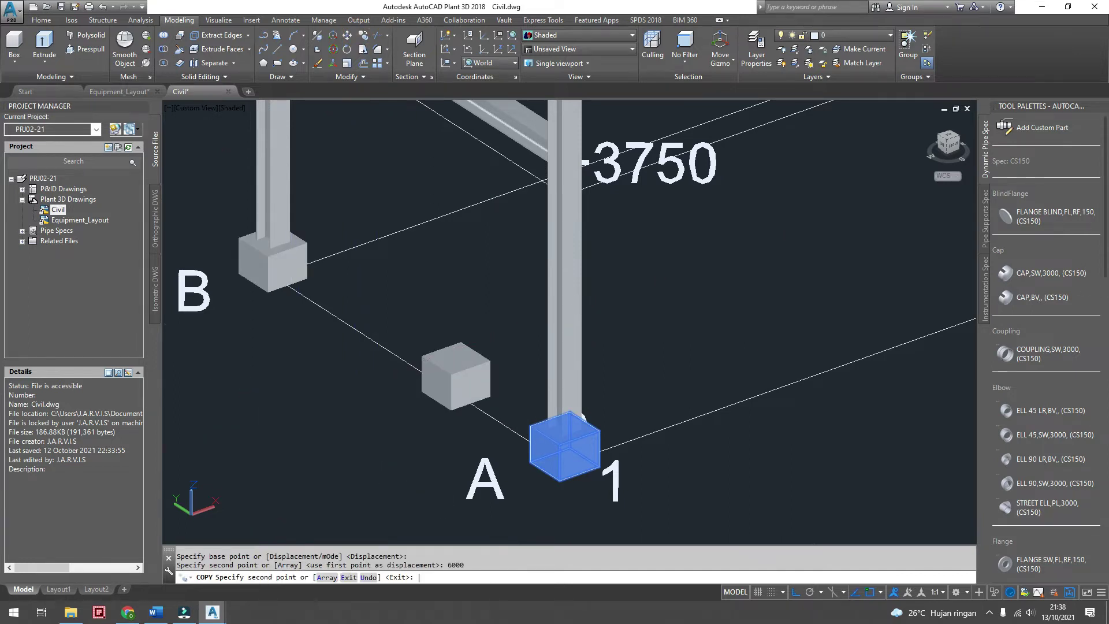
pyautogui.press('Return')
# - Window-select the grid-1 columns, beams and footings and copy them from grid 1 to grid 2
pyautogui.scroll(-2, 354, 425)
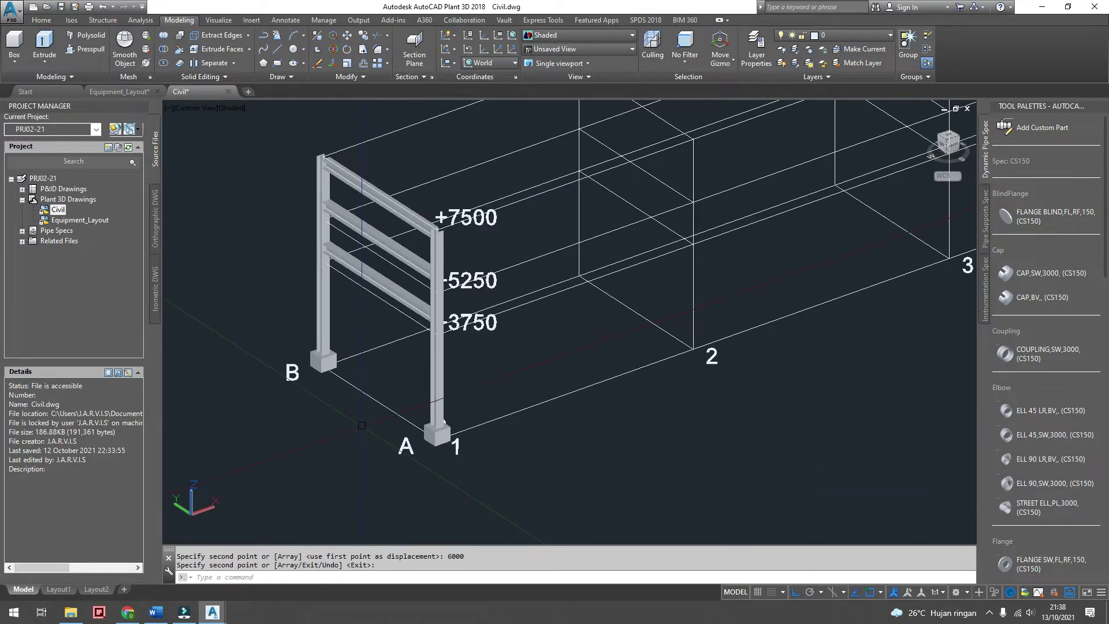
pyautogui.press('Escape')
pyautogui.scroll(-1, 365, 415)
pyautogui.moveTo(277, 458); pyautogui.dragTo(448, 161)
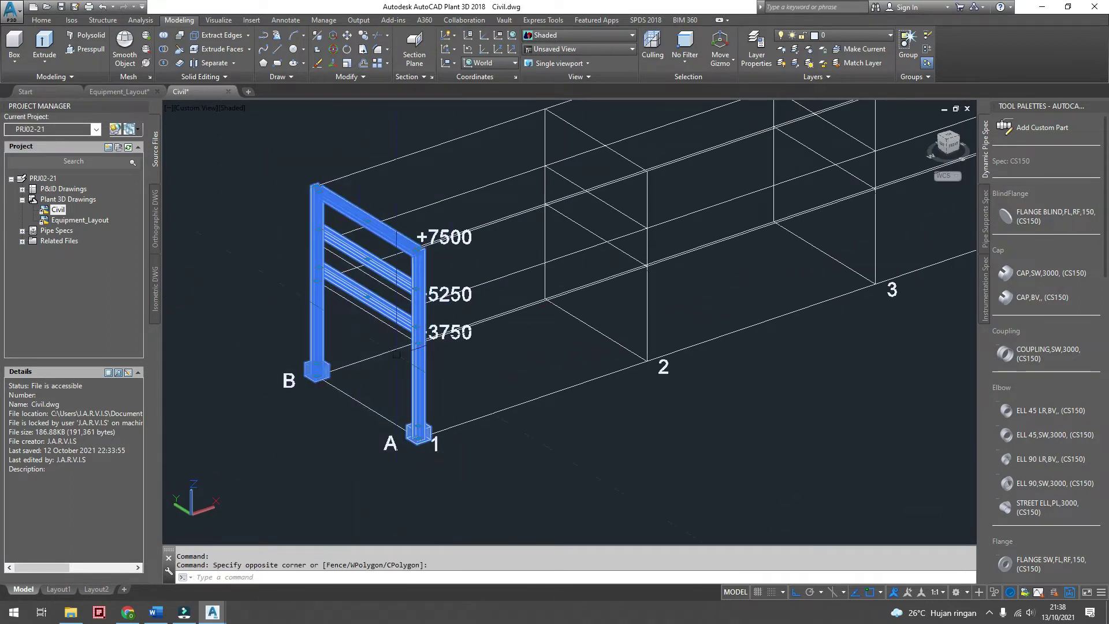
pyautogui.click(363, 38)
pyautogui.click(366, 408)
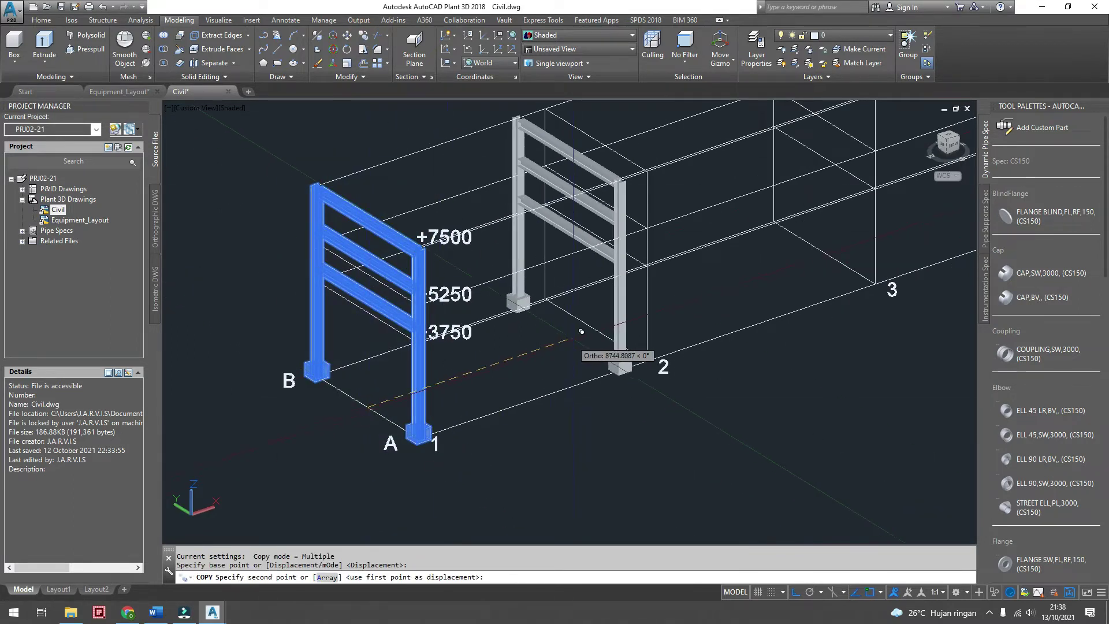
pyautogui.click(595, 330)
pyautogui.rightClick(595, 331)
pyautogui.click(606, 339)
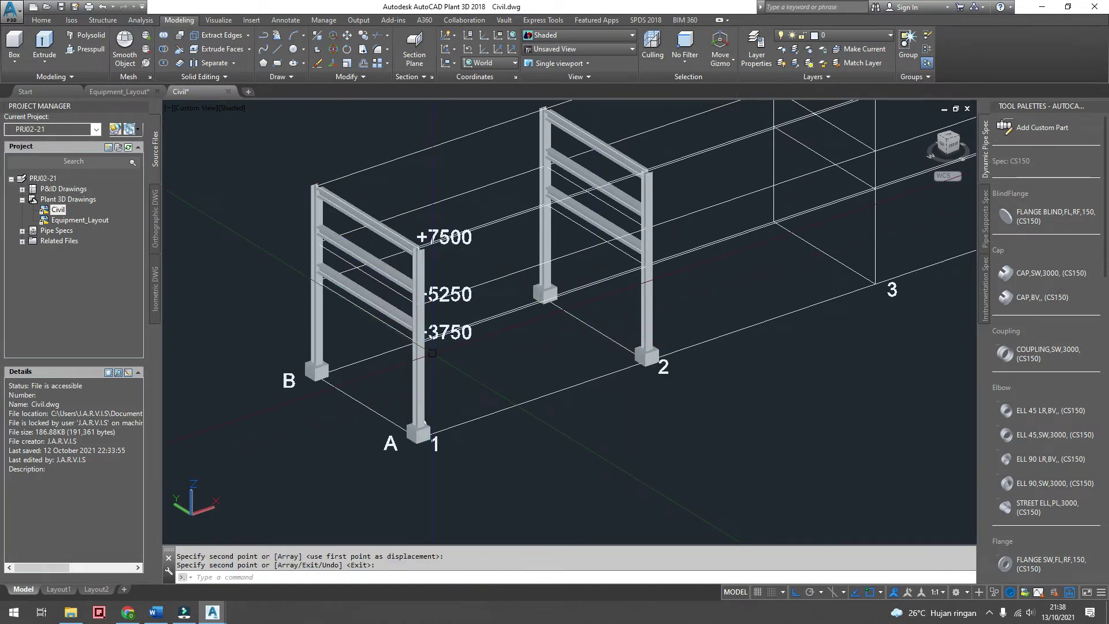
pyautogui.moveTo(465, 413)
pyautogui.keyDown('shift'); pyautogui.mouseDown(button='middle')
pyautogui.moveTo(495, 405)
pyautogui.moveTo(419, 362)
pyautogui.mouseUp(button='middle'); pyautogui.keyUp('shift')
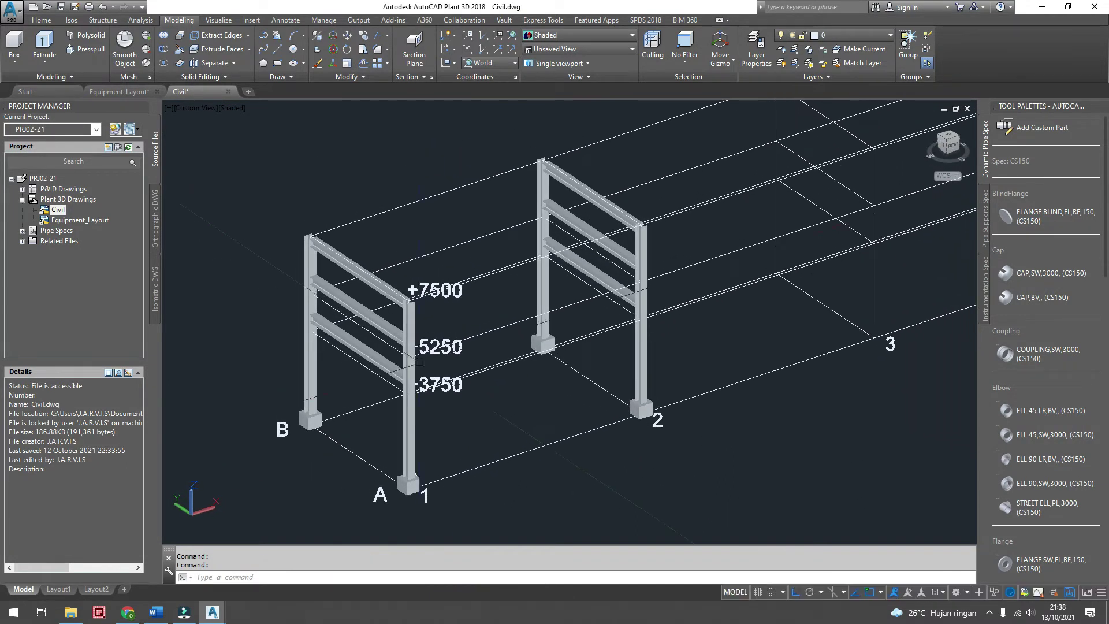
pyautogui.click(102, 20)
# - Start a new steel member and set its profile to HEB-300 in Member Settings
pyautogui.click(17, 42)
pyautogui.moveTo(474, 413)
pyautogui.keyDown('shift'); pyautogui.mouseDown(button='middle')
pyautogui.moveTo(407, 412)
pyautogui.moveTo(433, 408)
pyautogui.mouseUp(button='middle'); pyautogui.keyUp('shift')
pyautogui.scroll(5, 433, 408)
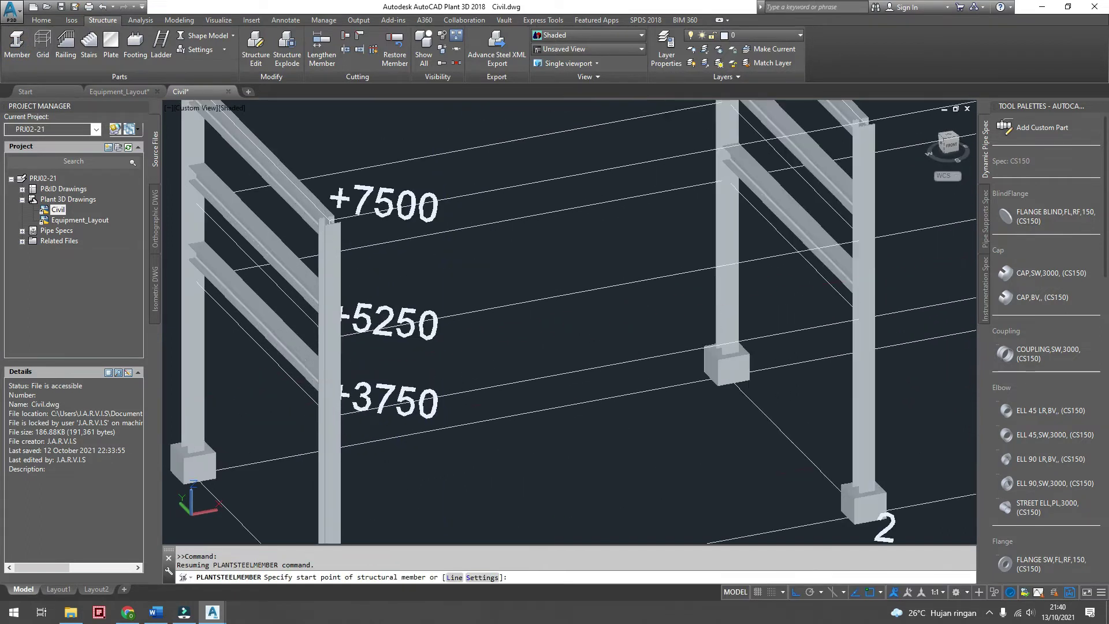
pyautogui.write('s')
pyautogui.press('Return')
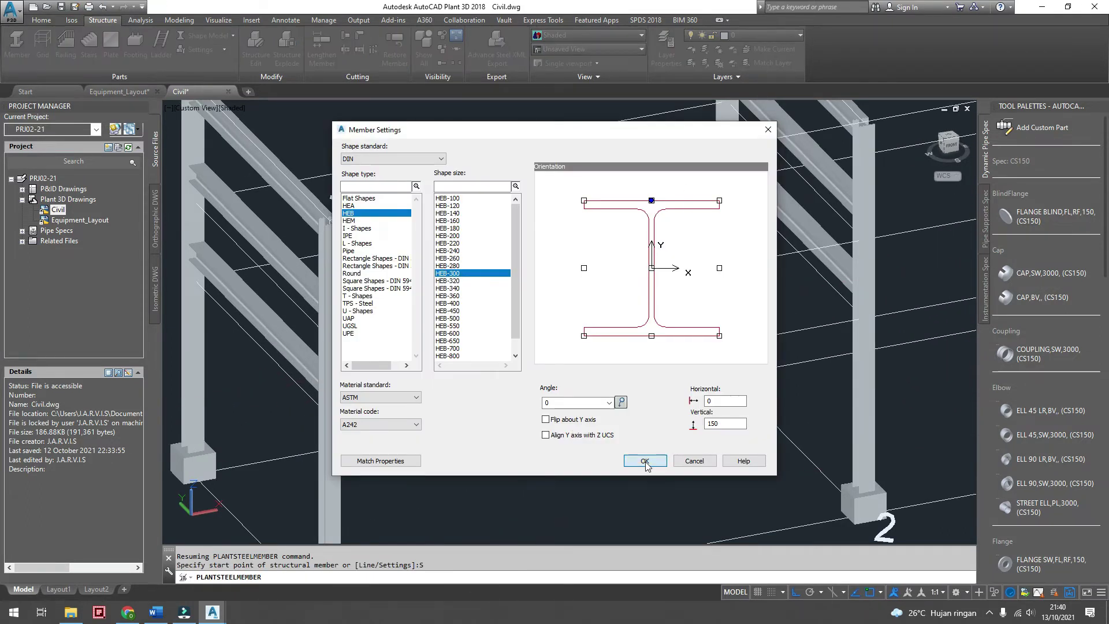
pyautogui.click(645, 461)
# - Draw the +3750 longitudinal beam along line A from grid 1 to grid 6 using endpoint snaps
pyautogui.scroll(-5, 645, 465)
pyautogui.keyDown('shift'); pyautogui.moveTo(645, 465); pyautogui.dragTo(439, 450, button='middle'); pyautogui.keyUp('shift')
pyautogui.scroll(6, 439, 450)
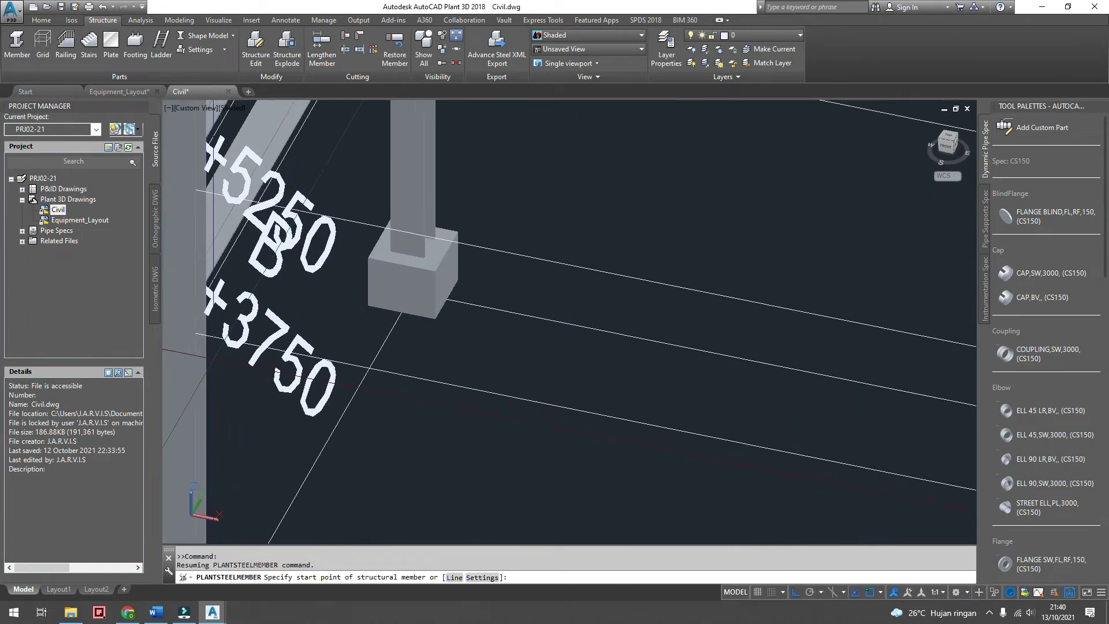
pyautogui.scroll(3, 288, 341)
pyautogui.keyDown('shift'); pyautogui.rightClick(353, 346); pyautogui.keyUp('shift')
pyautogui.click(404, 137)
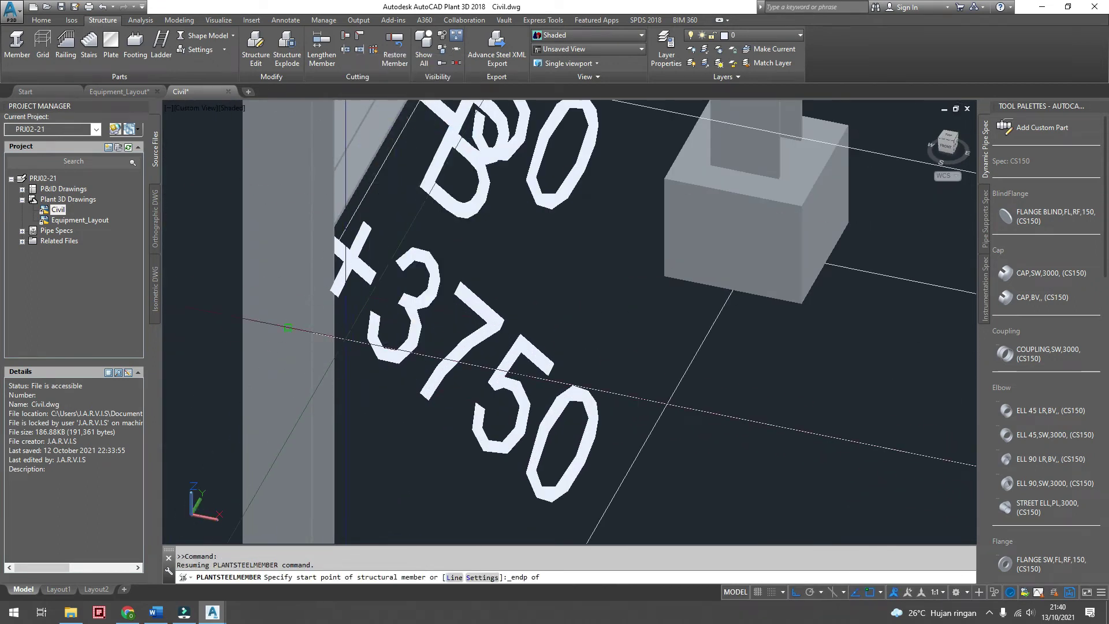
pyautogui.click(288, 327)
pyautogui.scroll(-5, 287, 327)
pyautogui.scroll(-3, 404, 346)
pyautogui.scroll(5, 745, 406)
pyautogui.scroll(2, 746, 405)
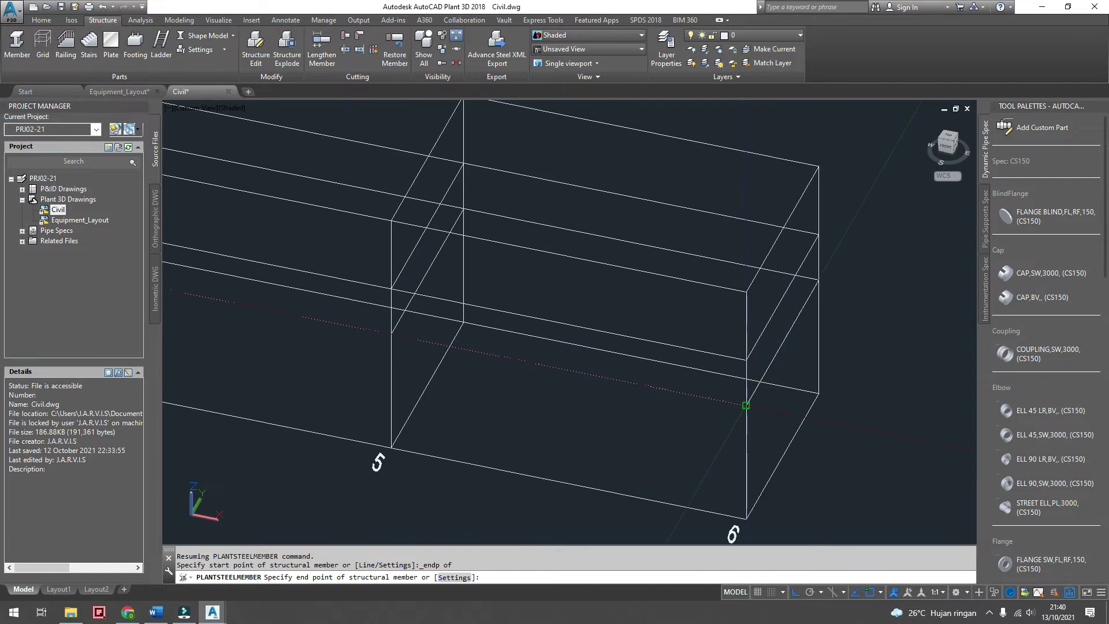
pyautogui.click(745, 405)
pyautogui.press('Return')
# - Draw the +5250 longitudinal beam along line A with an endpoint snap
pyautogui.scroll(-5, 745, 405)
pyautogui.scroll(4, 745, 406)
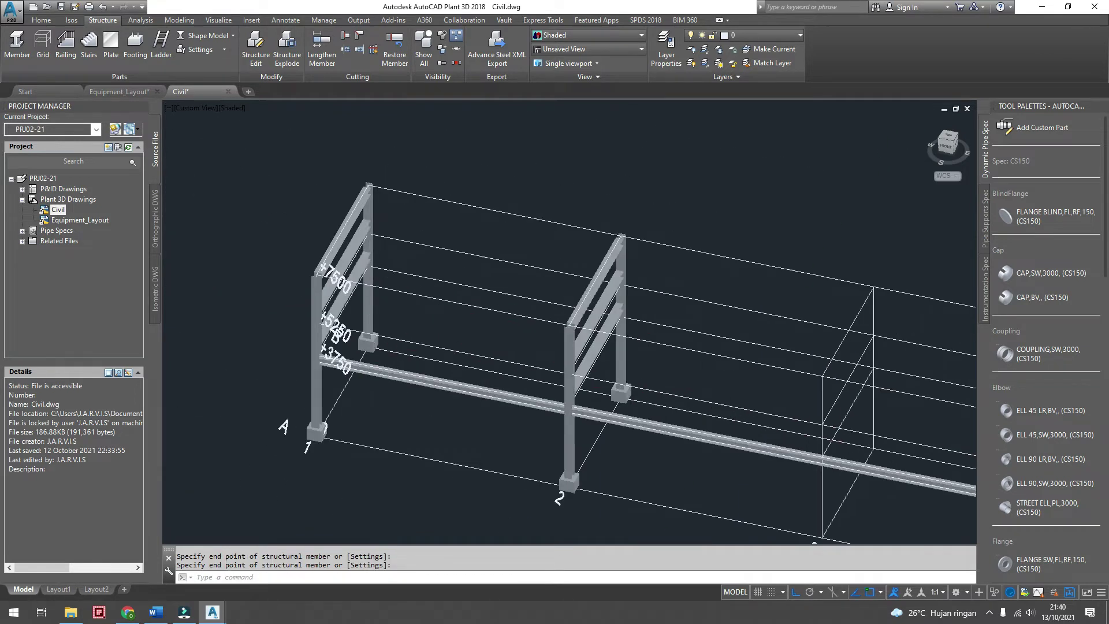
pyautogui.scroll(3, 323, 347)
pyautogui.scroll(3, 323, 347)
pyautogui.press('Return')
pyautogui.scroll(3, 313, 318)
pyautogui.keyDown('shift'); pyautogui.rightClick(311, 297); pyautogui.keyUp('shift')
pyautogui.click(346, 373)
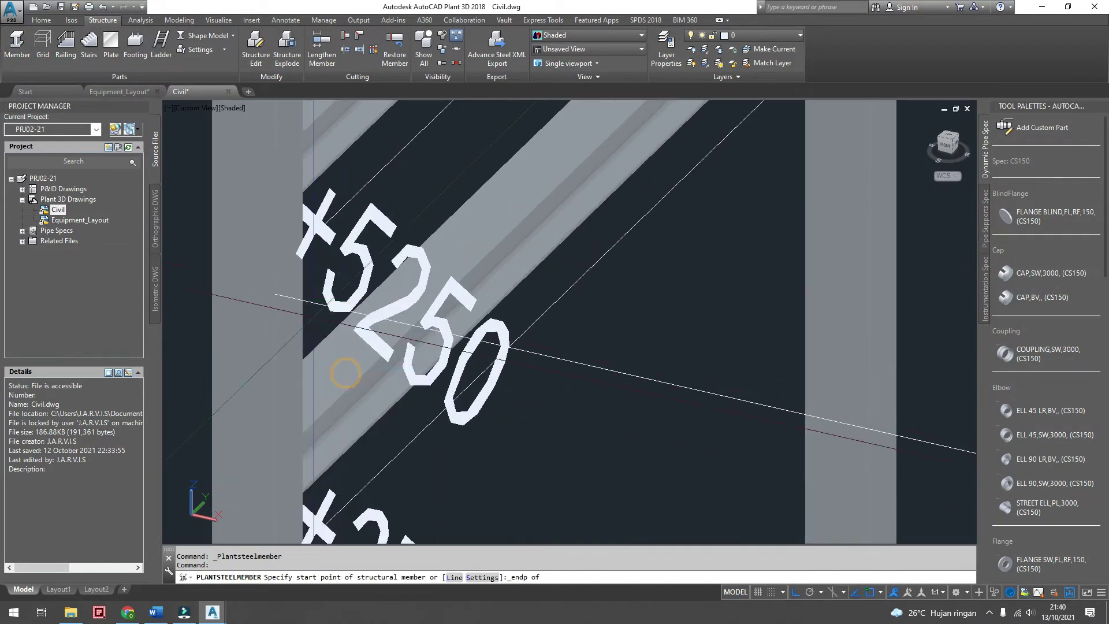
pyautogui.scroll(-6, 345, 373)
pyautogui.scroll(4, 700, 458)
pyautogui.press('Escape')
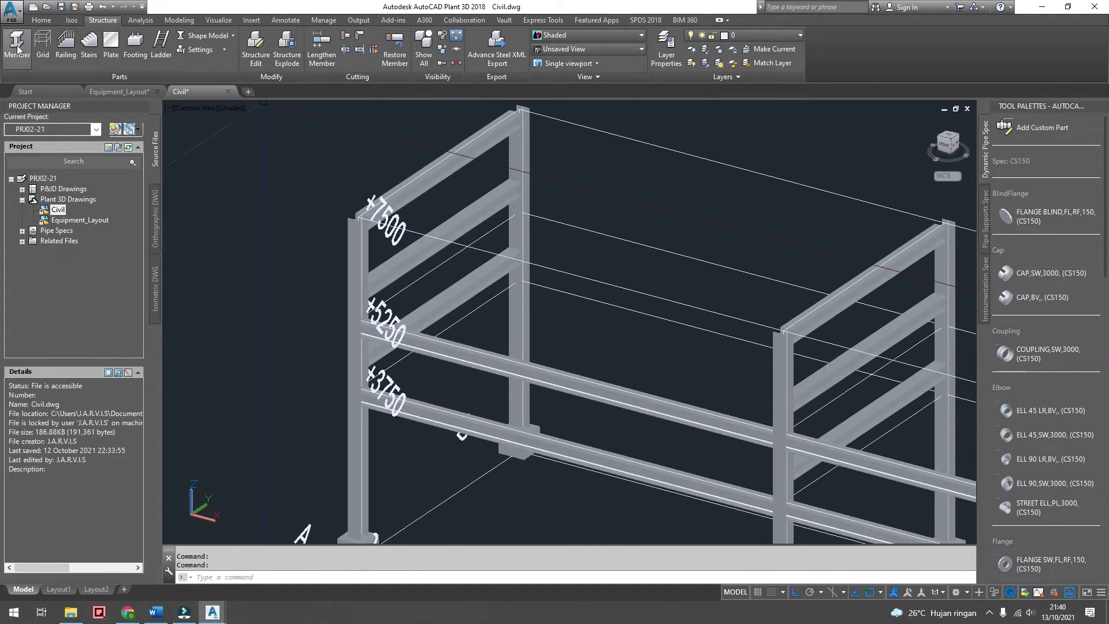
# - Draw the +7500 longitudinal beam along the rack from an endpoint snap
pyautogui.click(17, 48)
pyautogui.keyDown('shift'); pyautogui.rightClick(358, 218); pyautogui.keyUp('shift')
pyautogui.click(404, 292)
pyautogui.scroll(-5, 404, 292)
pyautogui.scroll(5, 762, 306)
pyautogui.click(765, 305)
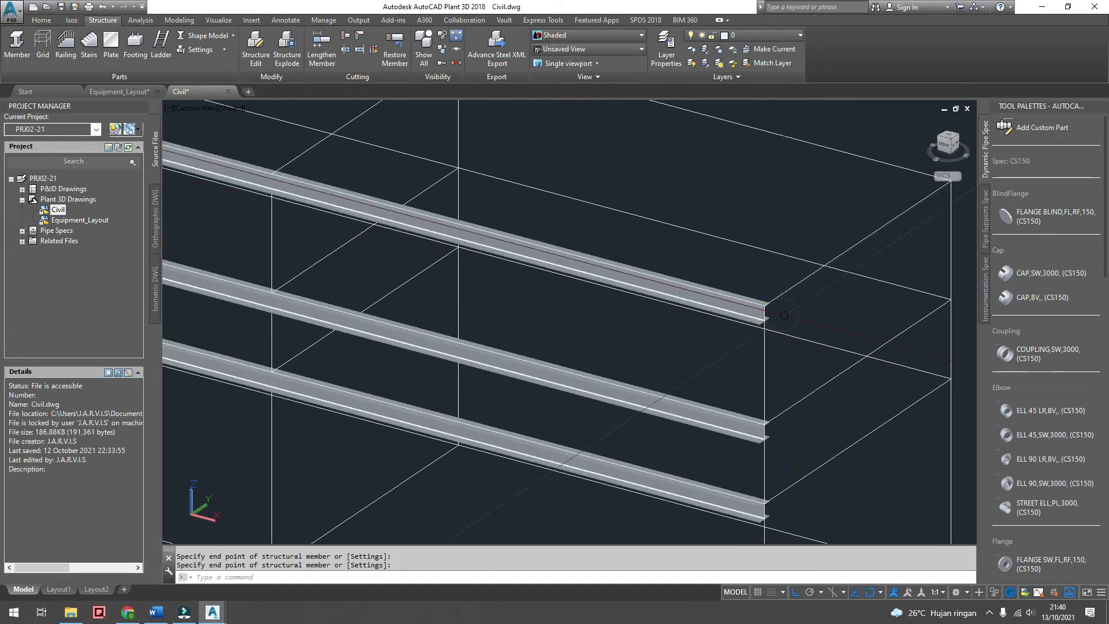
pyautogui.scroll(-5, 784, 315)
pyautogui.press('Escape')
# - Select the three longitudinal beams at +7500, +5250 and +3750
pyautogui.scroll(5, 346, 347)
pyautogui.click(404, 263)
pyautogui.click(453, 366)
pyautogui.click(494, 407)
pyautogui.scroll(-4, 495, 414)
pyautogui.click(178, 20)
# - Mirror the three beams across the rack centreline onto line B, keeping the originals
pyautogui.click(363, 77)
pyautogui.click(314, 448)
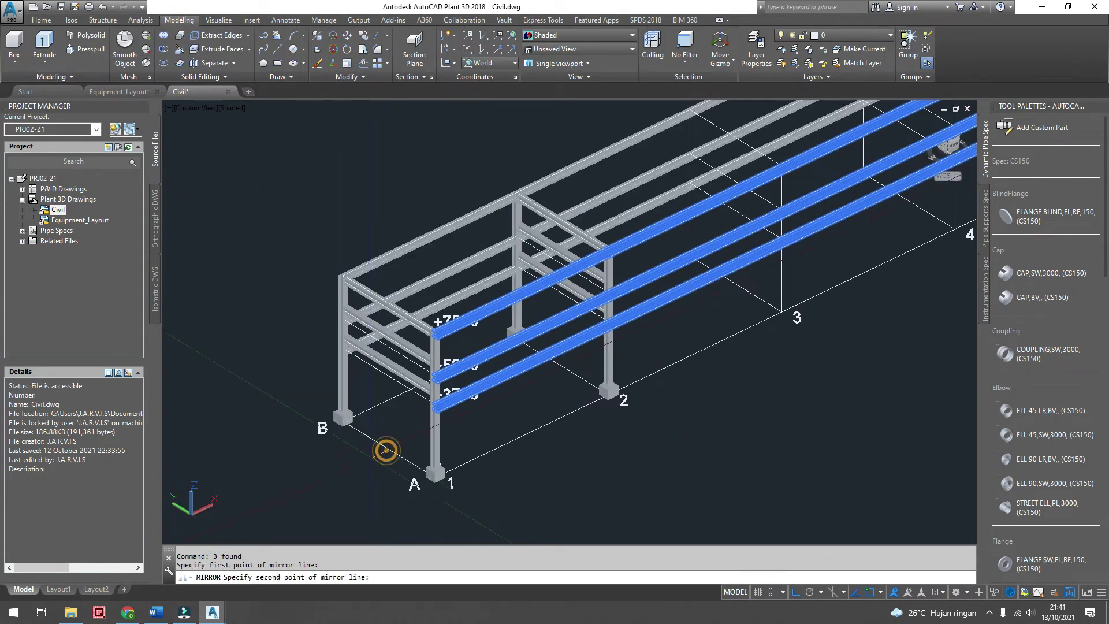
pyautogui.click(320, 472)
pyautogui.rightClick(318, 476)
pyautogui.click(345, 354)
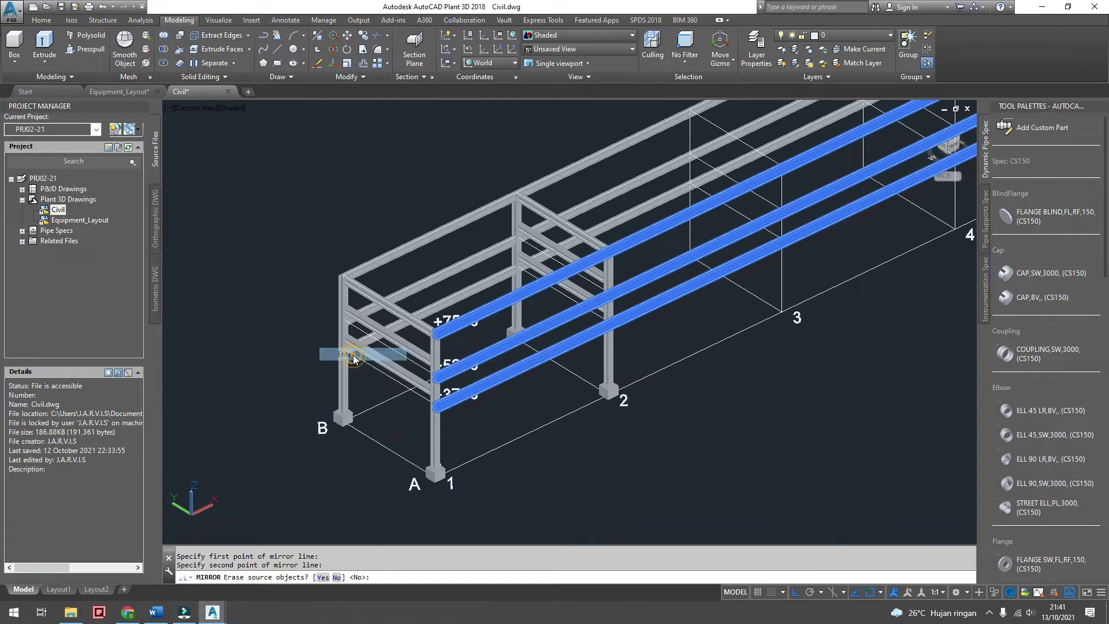
# - Select the grid-1 frame's column B, top beam and column A
pyautogui.keyDown('shift'); pyautogui.moveTo(347, 364); pyautogui.dragTo(344, 376, button='middle'); pyautogui.keyUp('shift')
pyautogui.click(345, 375)
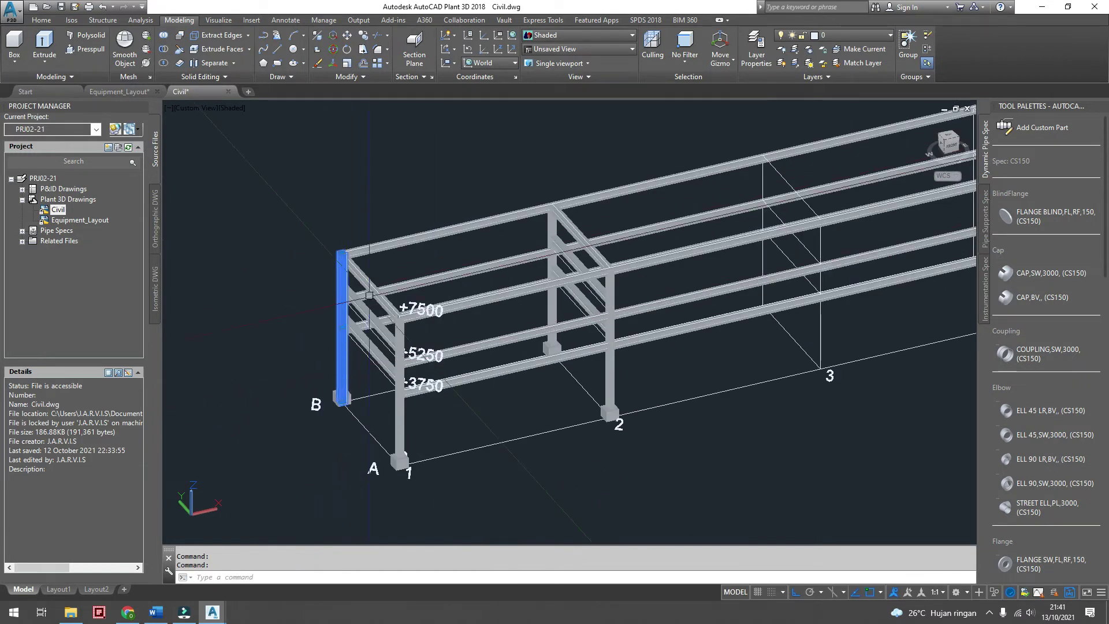
pyautogui.scroll(5, 347, 369)
pyautogui.scroll(-4, 358, 369)
pyautogui.click(381, 254)
pyautogui.scroll(4, 398, 404)
pyautogui.click(422, 422)
pyautogui.scroll(-4, 419, 410)
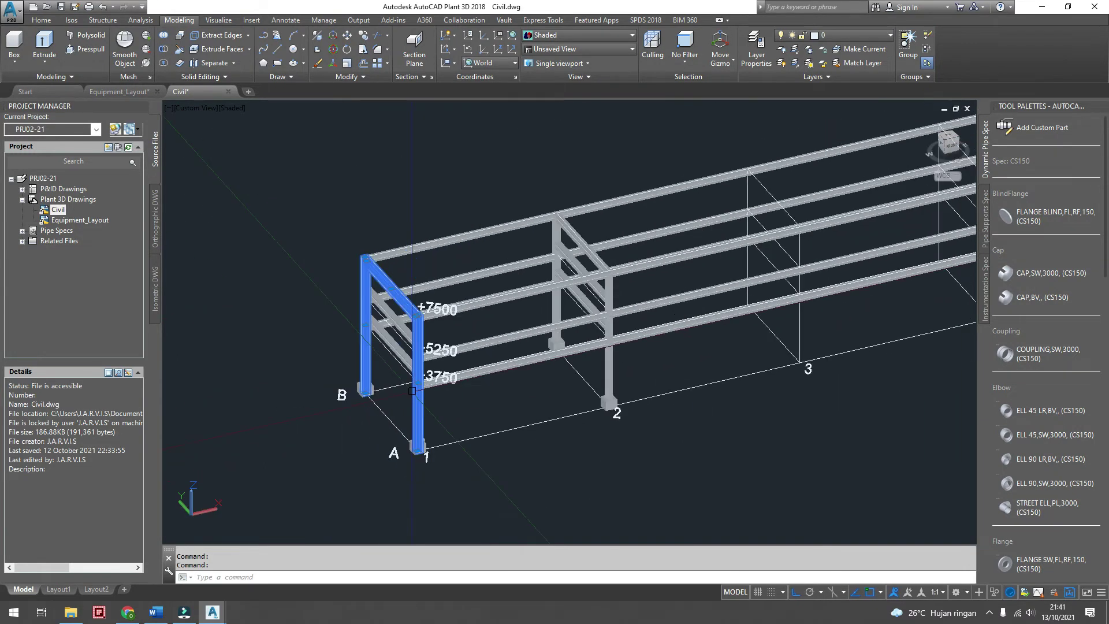
# - Copy the grid-1 frame 5000 along the rack from its base point
pyautogui.click(363, 35)
pyautogui.scroll(2, 369, 225)
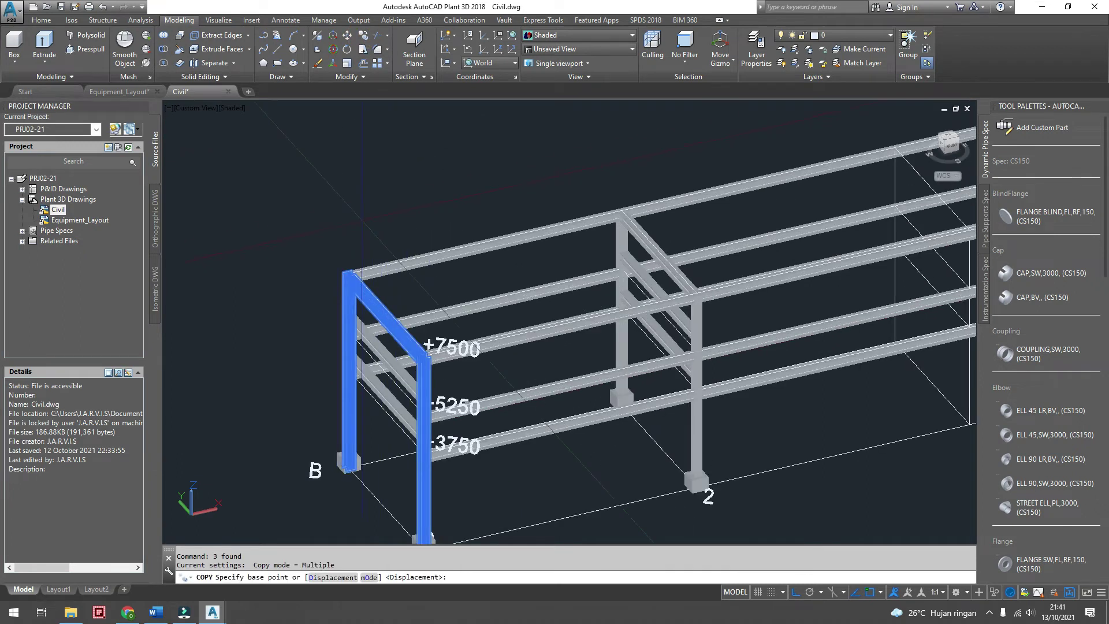
pyautogui.moveTo(430, 537); pyautogui.dragTo(430, 398, button='middle')
pyautogui.click(426, 411)
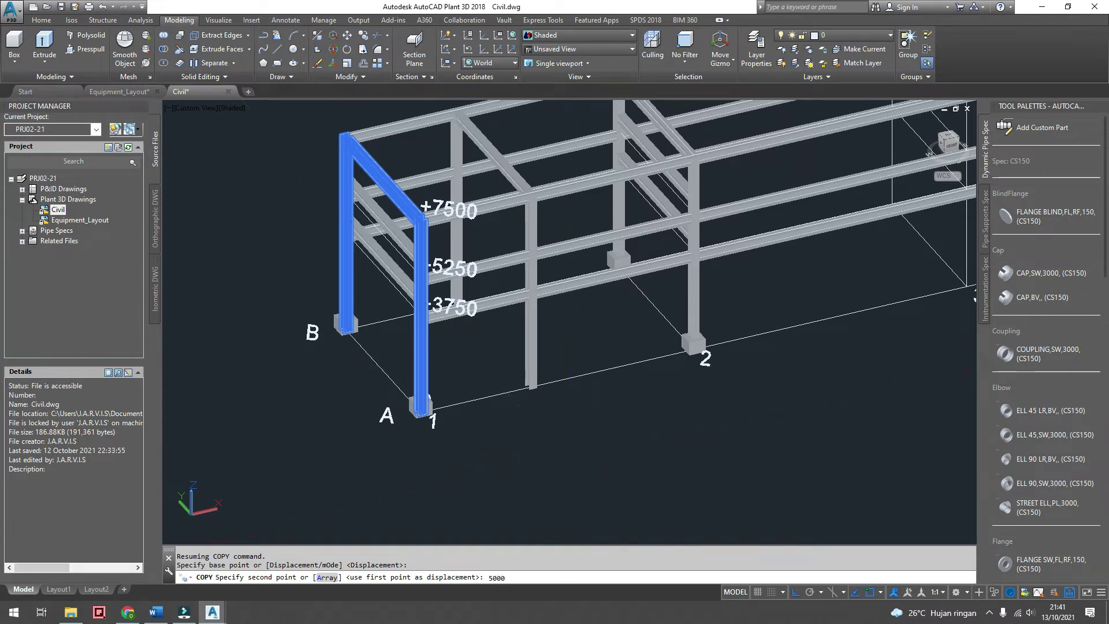
pyautogui.press('Return')
pyautogui.press('Return')
pyautogui.scroll(5, 566, 300)
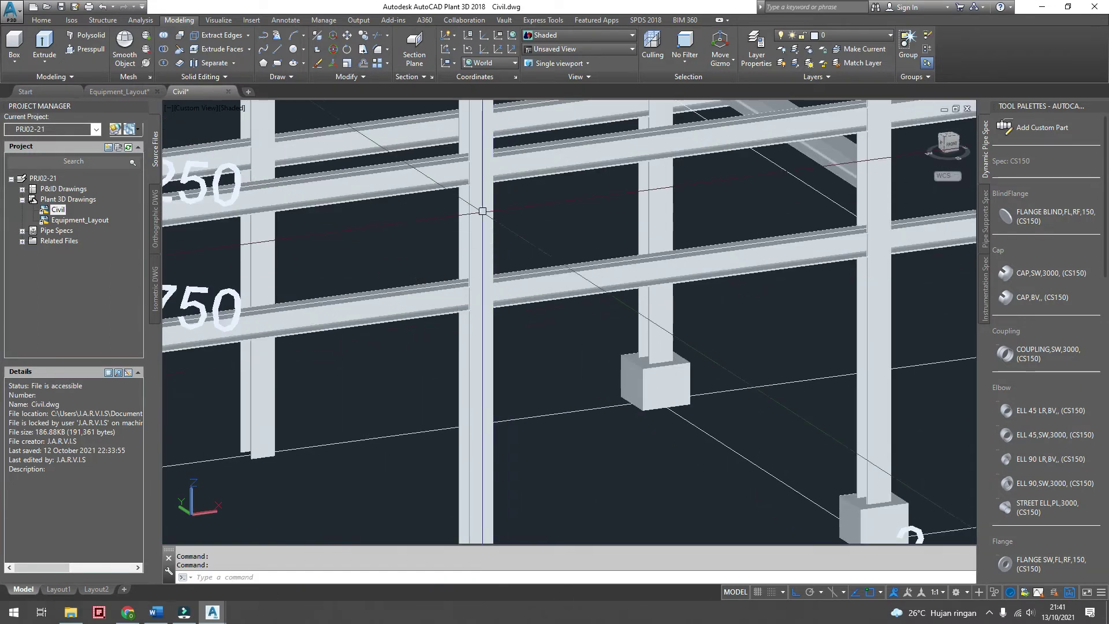
pyautogui.moveTo(512, 392); pyautogui.dragTo(530, 314, button='middle')
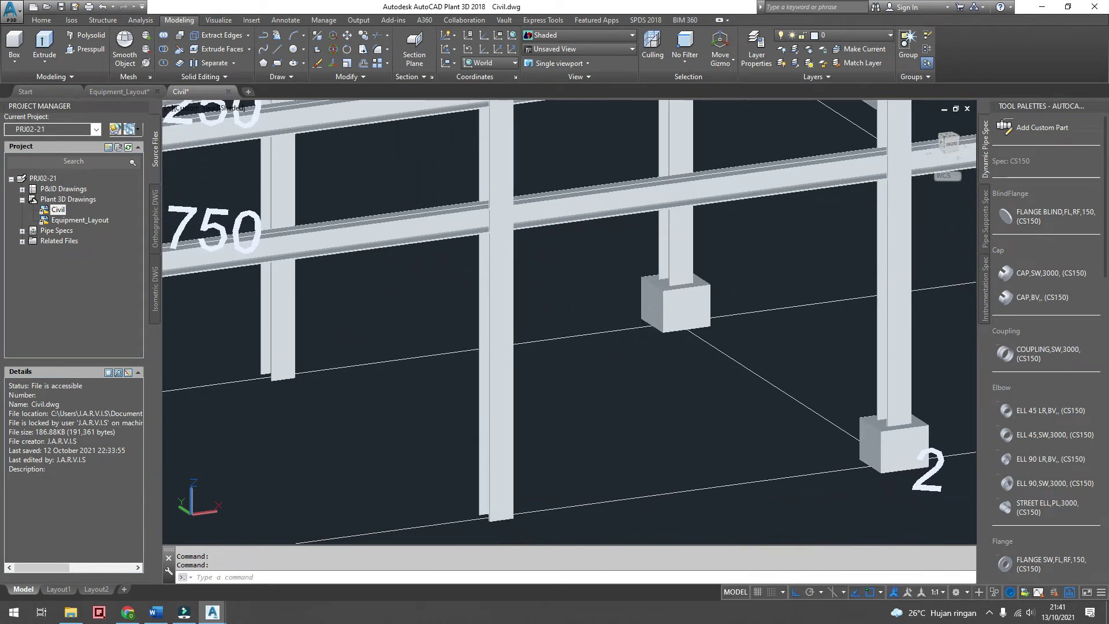
# - Cut the crossing column and longitudinal beam against each other with the steel cut tool
pyautogui.click(103, 20)
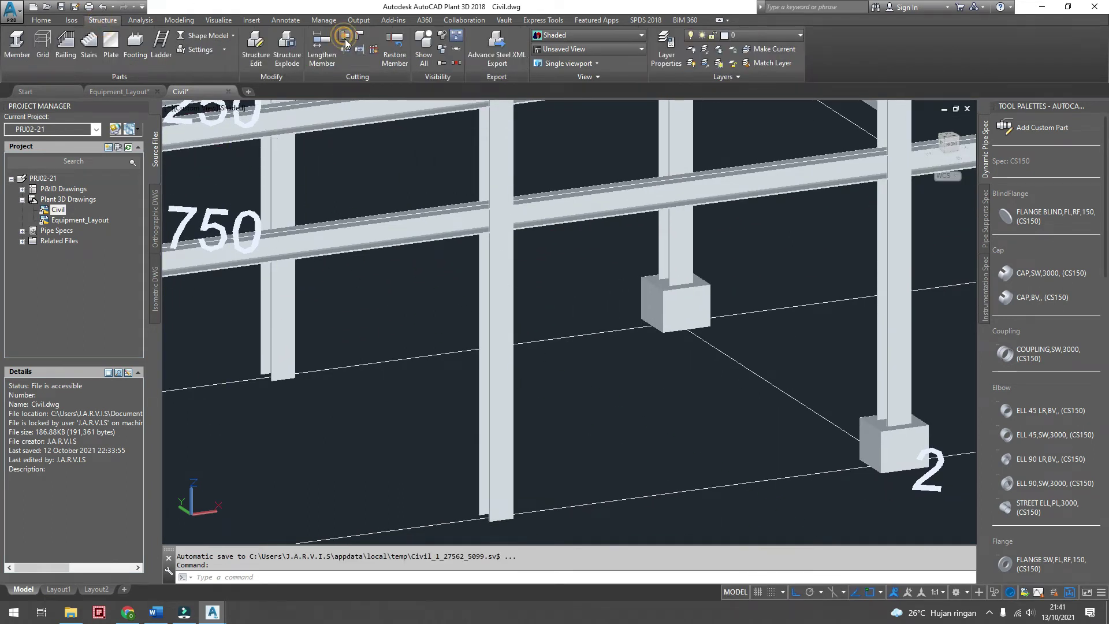
pyautogui.click(345, 38)
pyautogui.click(507, 275)
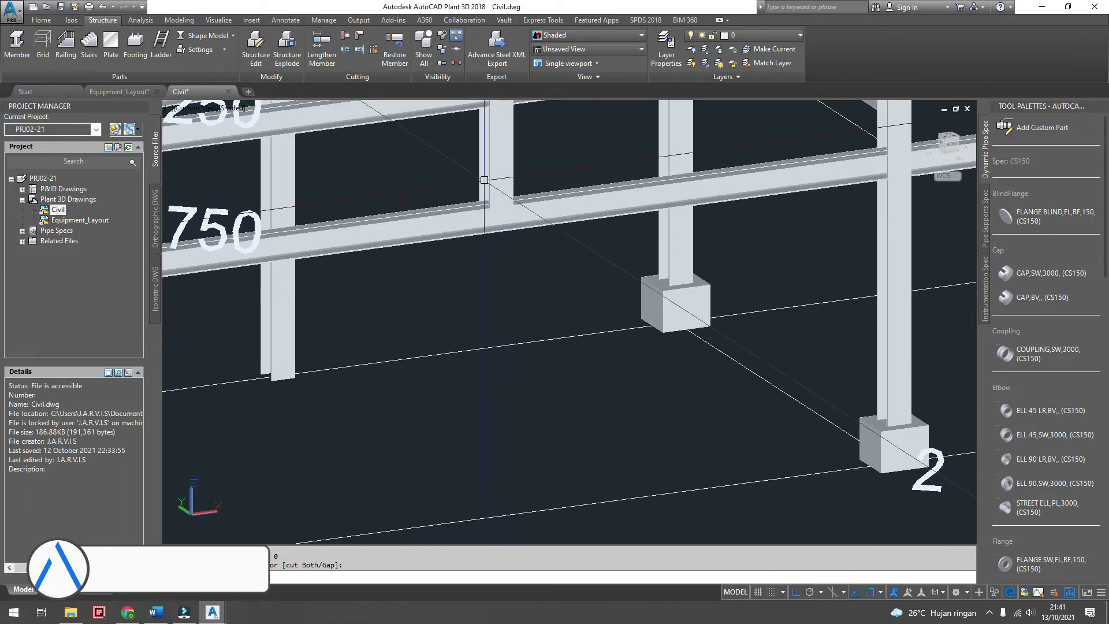
pyautogui.scroll(-2, 484, 179)
pyautogui.scroll(-3, 484, 179)
pyautogui.scroll(-5, 483, 180)
pyautogui.keyDown('shift'); pyautogui.moveTo(484, 219); pyautogui.dragTo(667, 295, button='middle'); pyautogui.keyUp('shift')
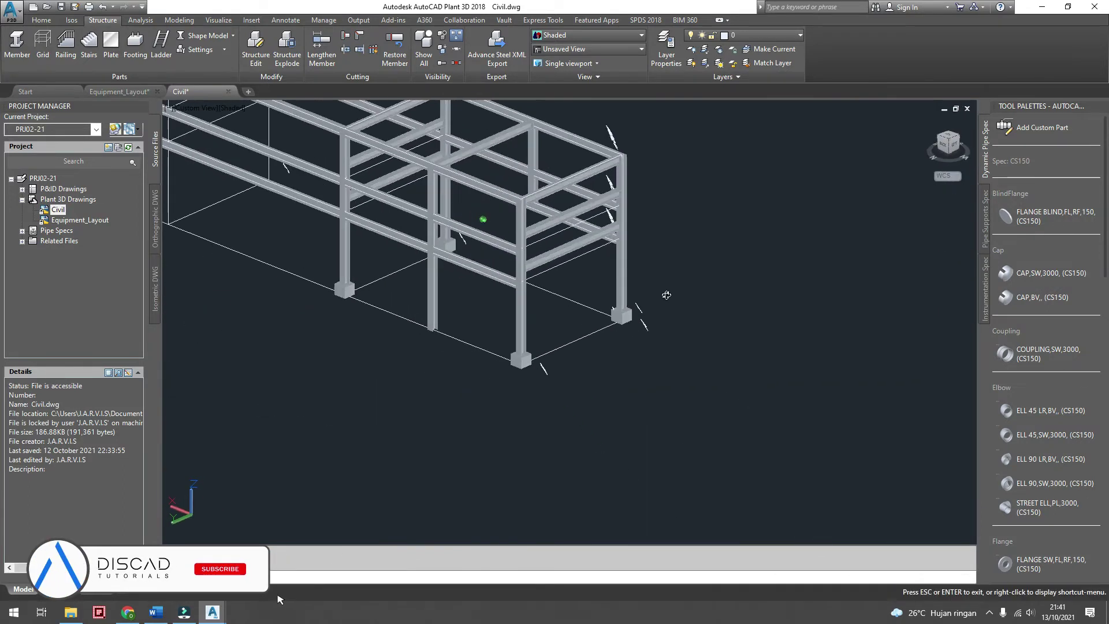
pyautogui.press('Escape')
pyautogui.scroll(3, 301, 111)
pyautogui.scroll(4, 302, 111)
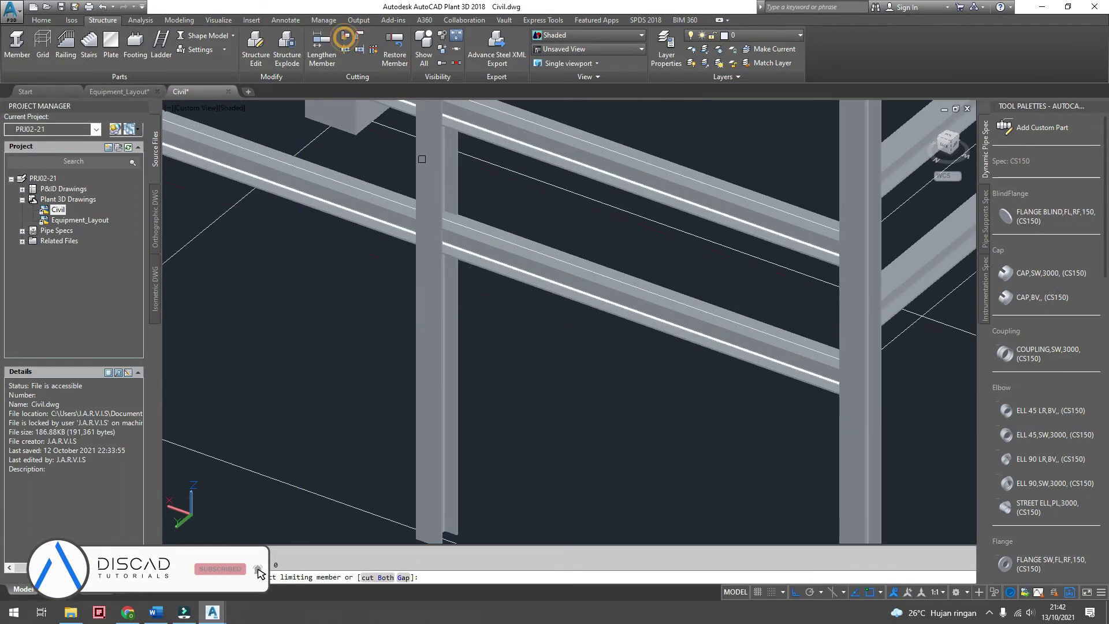
pyautogui.click(470, 255)
pyautogui.rightClick(459, 294)
pyautogui.scroll(-5, 458, 293)
pyautogui.keyDown('shift'); pyautogui.moveTo(458, 293); pyautogui.dragTo(277, 277, button='middle'); pyautogui.keyUp('shift')
pyautogui.press('Escape')
# - Start a new brace member at the endpoint at the foot of column A1
pyautogui.scroll(4, 513, 310)
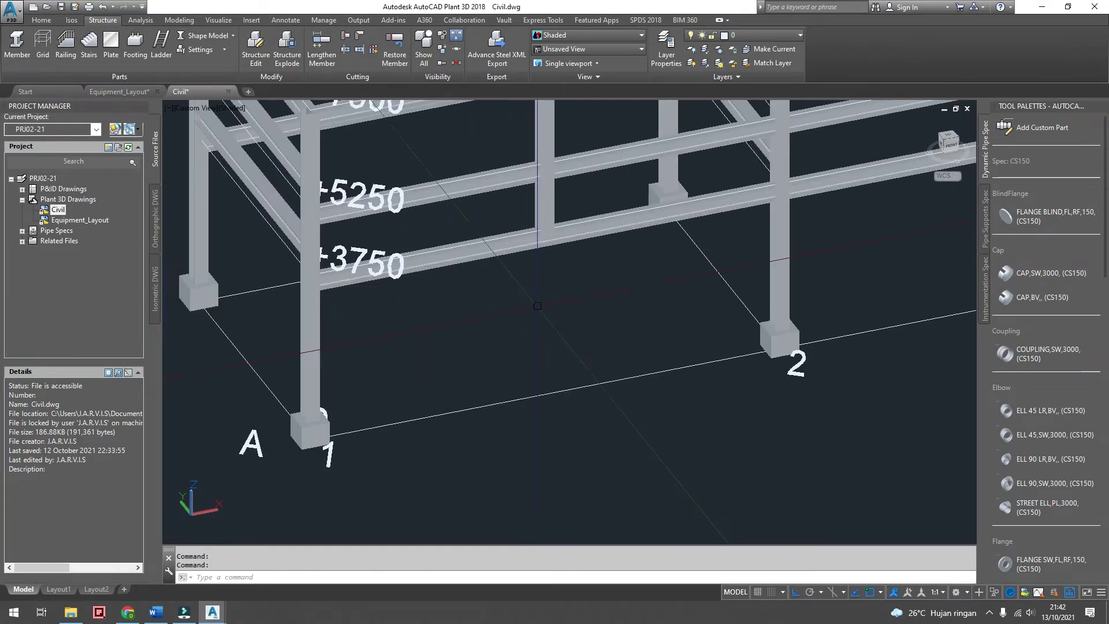
pyautogui.click(17, 43)
pyautogui.click(486, 580)
pyautogui.write('S')
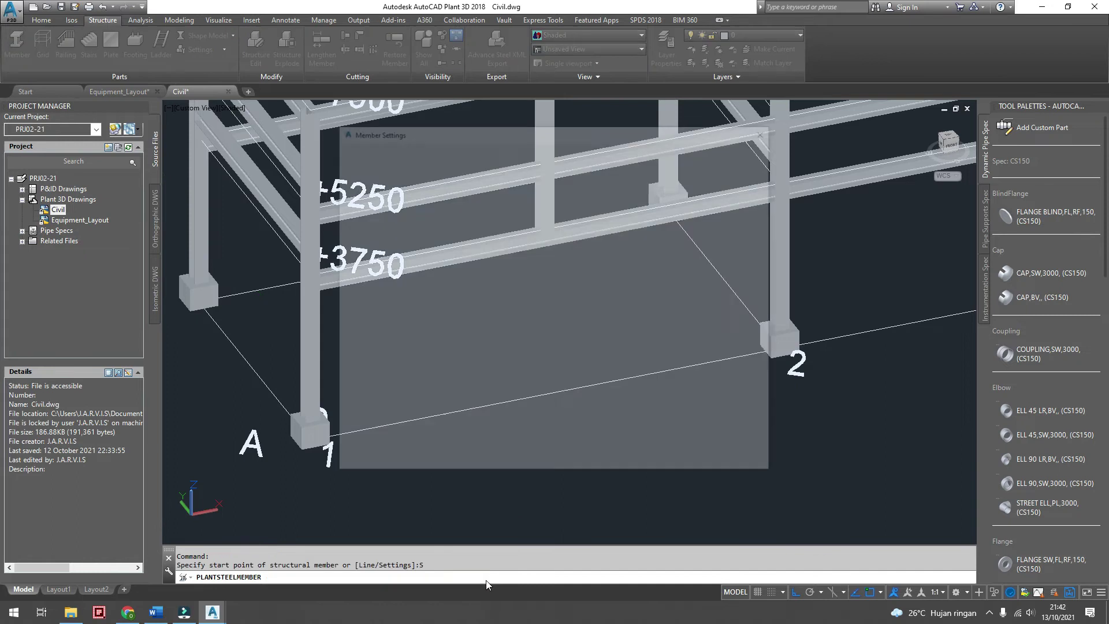
pyautogui.click(653, 456)
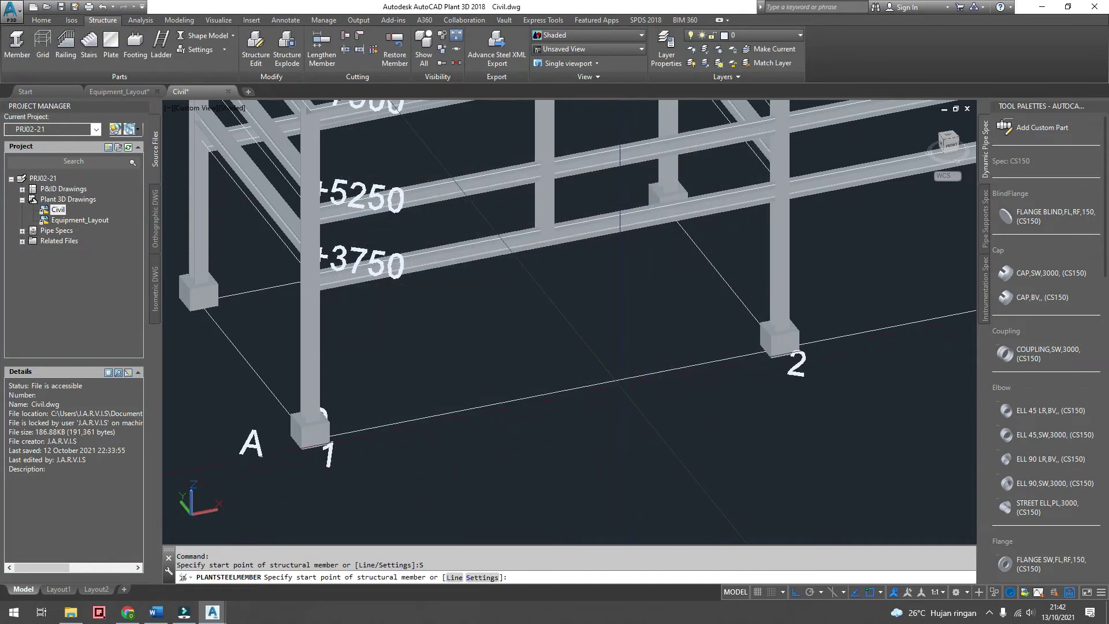
pyautogui.keyDown('shift'); pyautogui.rightClick(507, 237); pyautogui.keyUp('shift')
pyautogui.click(539, 316)
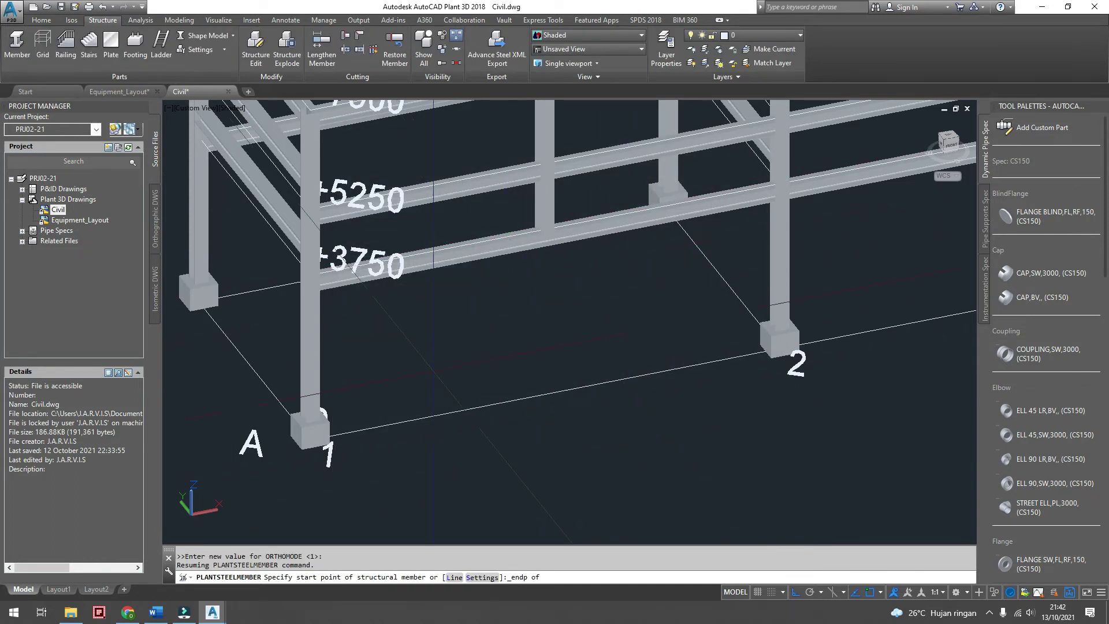
pyautogui.click(347, 433)
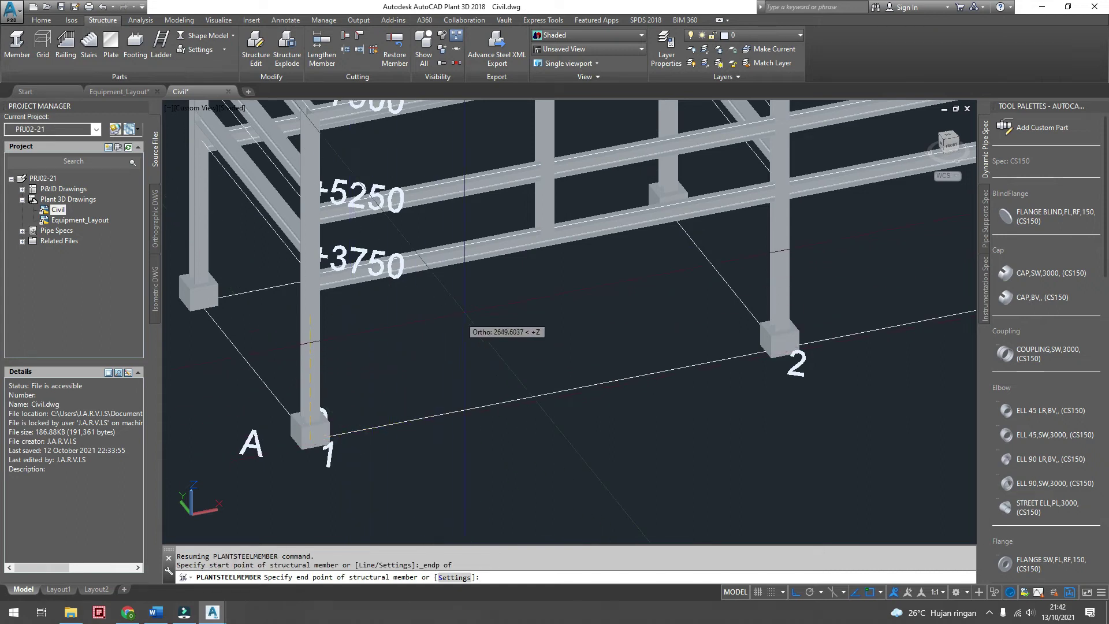
# - End the brace at the midpoint of the +3750 beam and finish placing members
pyautogui.scroll(3, 525, 272)
pyautogui.scroll(2, 533, 225)
pyautogui.keyDown('shift'); pyautogui.rightClick(533, 227); pyautogui.keyUp('shift')
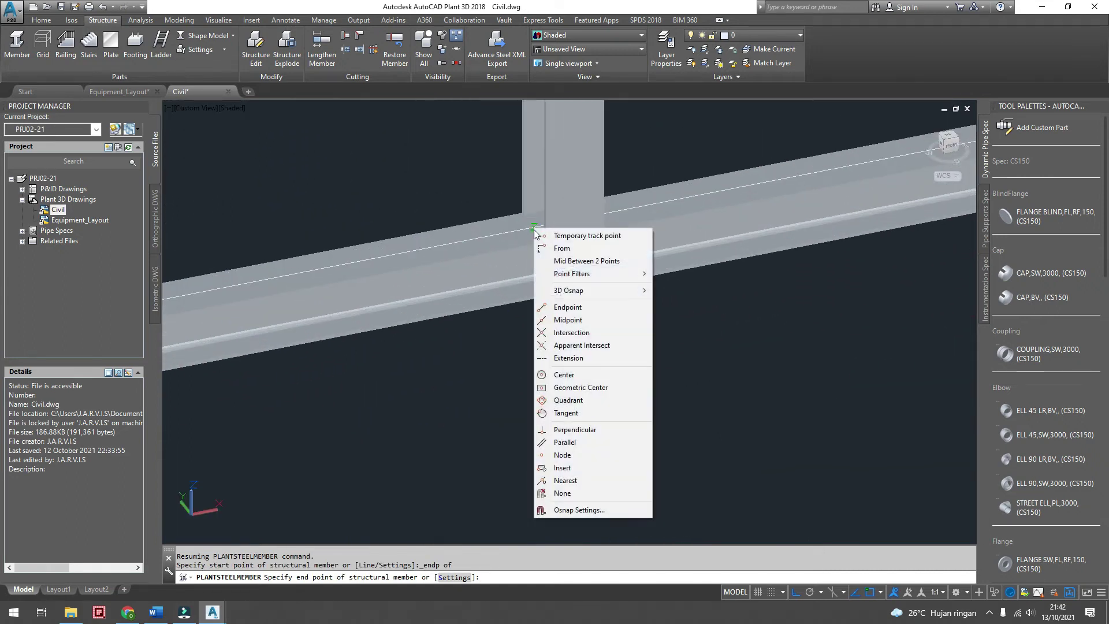
pyautogui.click(565, 321)
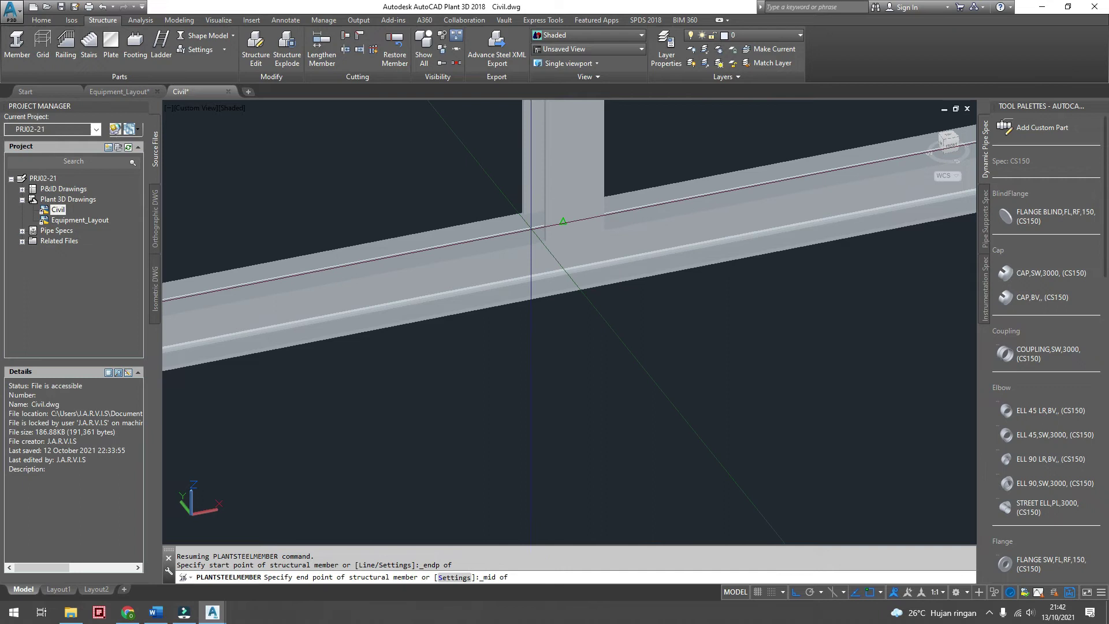
pyautogui.click(531, 228)
pyautogui.rightClick(530, 228)
pyautogui.click(545, 237)
pyautogui.scroll(-3, 537, 242)
pyautogui.scroll(-3, 540, 251)
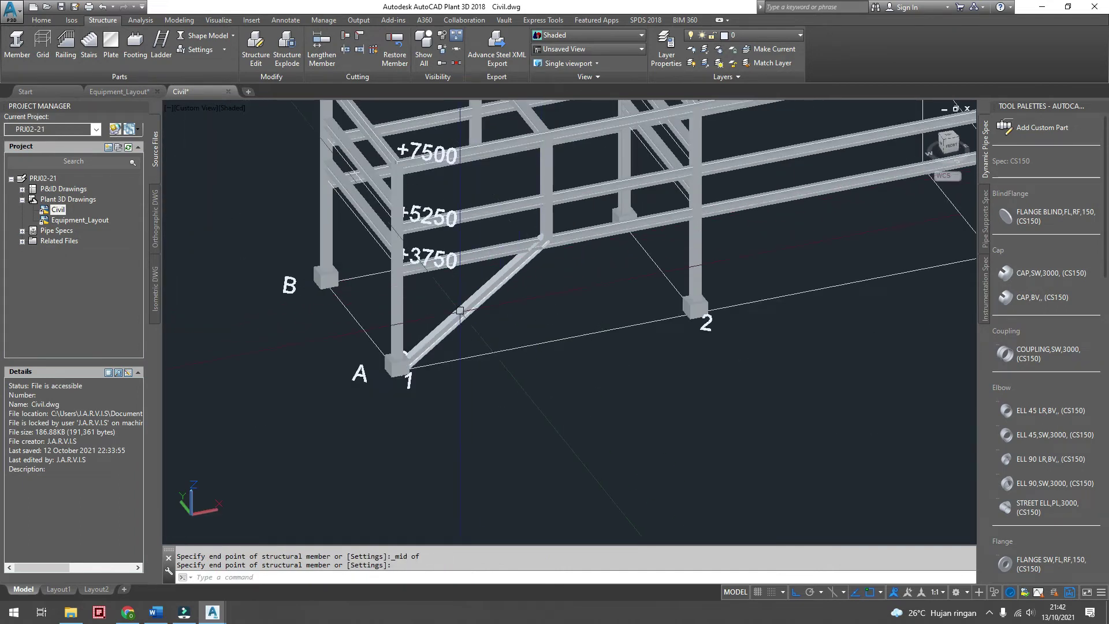
pyautogui.scroll(3, 459, 310)
pyautogui.press('Escape')
# - Move the new diagonal brace 500 into place
pyautogui.click(499, 281)
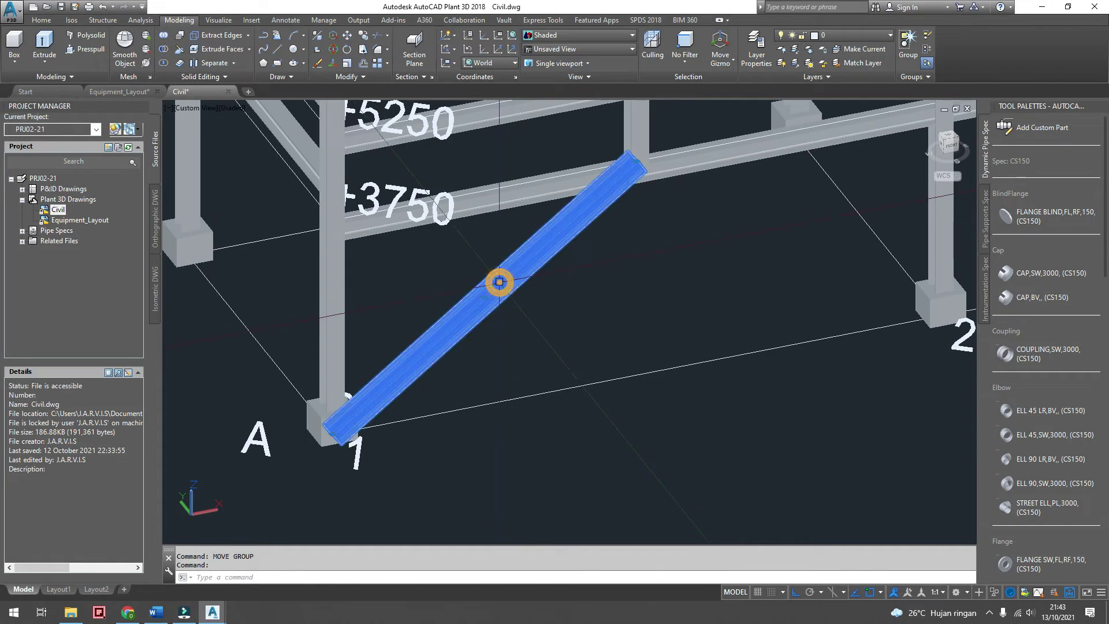
pyautogui.click(348, 38)
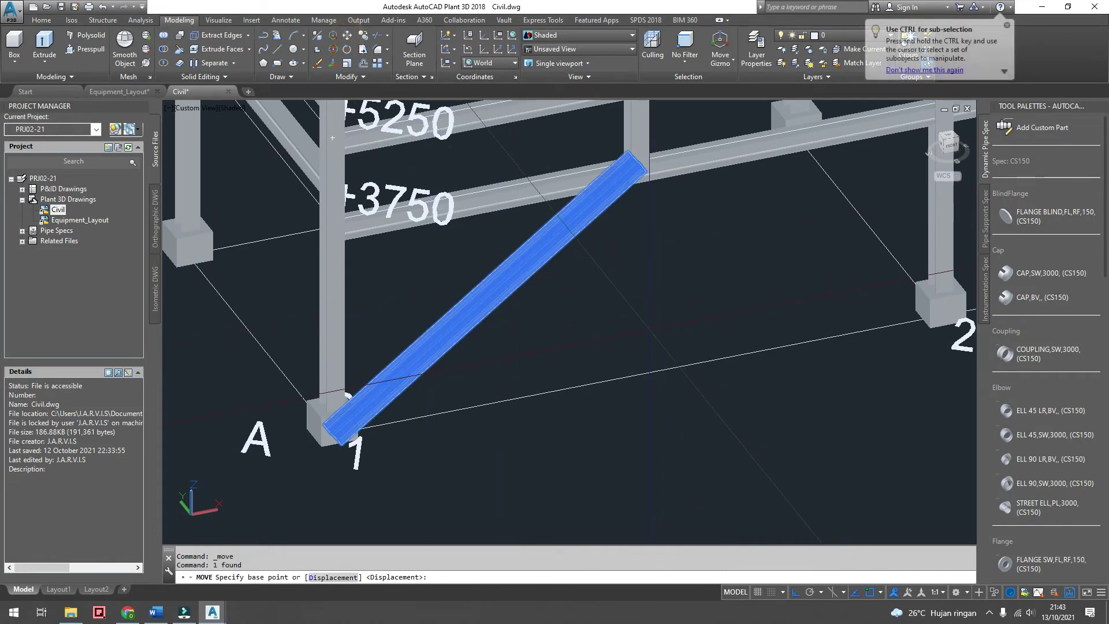
pyautogui.click(658, 306)
pyautogui.write('500')
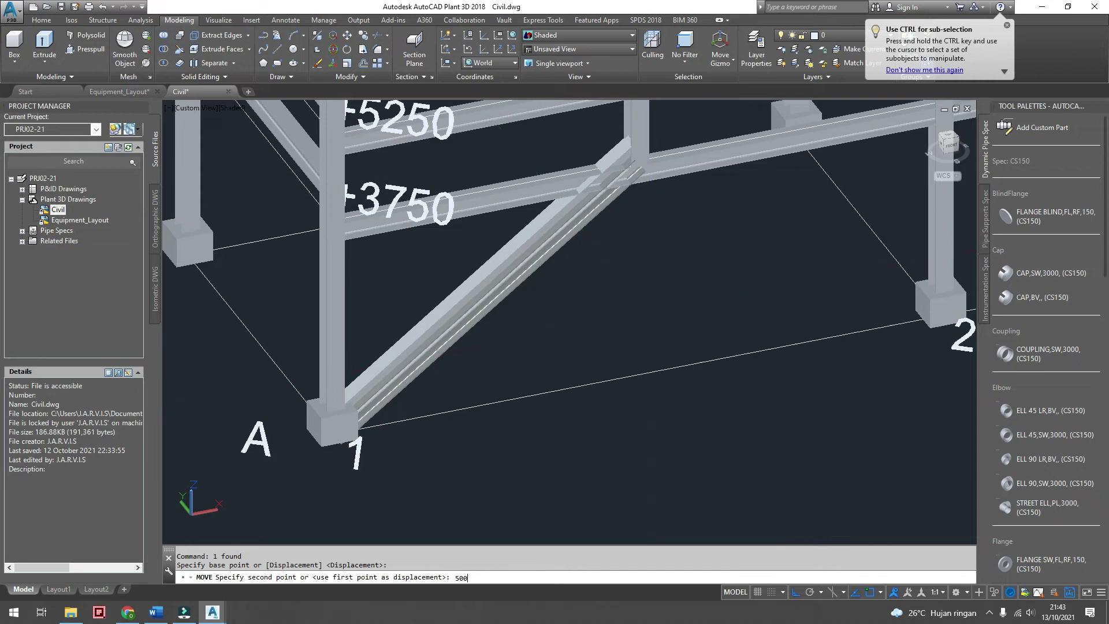
pyautogui.press('Return')
pyautogui.scroll(2, 693, 197)
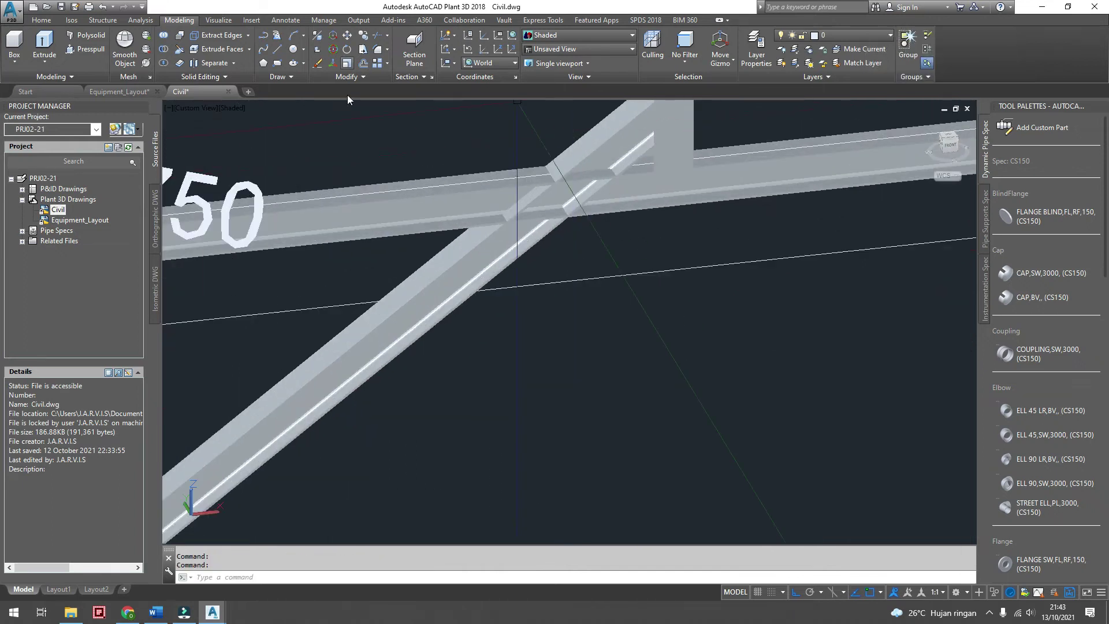
pyautogui.click(97, 22)
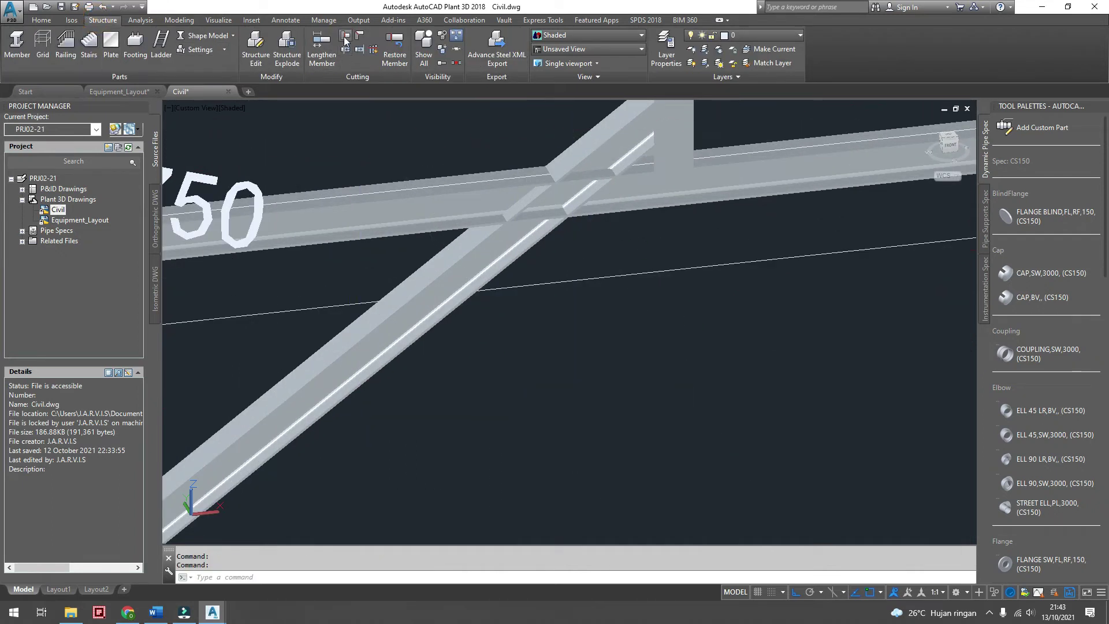
# - Trim the diagonal brace back against the +3750 beam
pyautogui.click(344, 37)
pyautogui.click(481, 169)
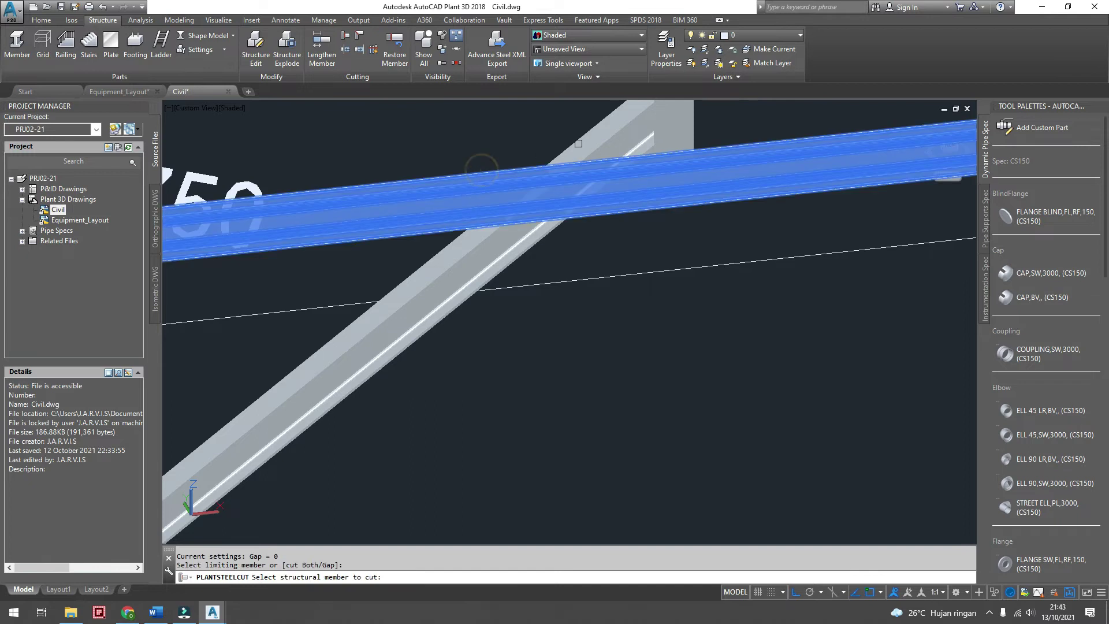
pyautogui.rightClick(596, 148)
pyautogui.click(596, 148)
pyautogui.scroll(-3, 577, 174)
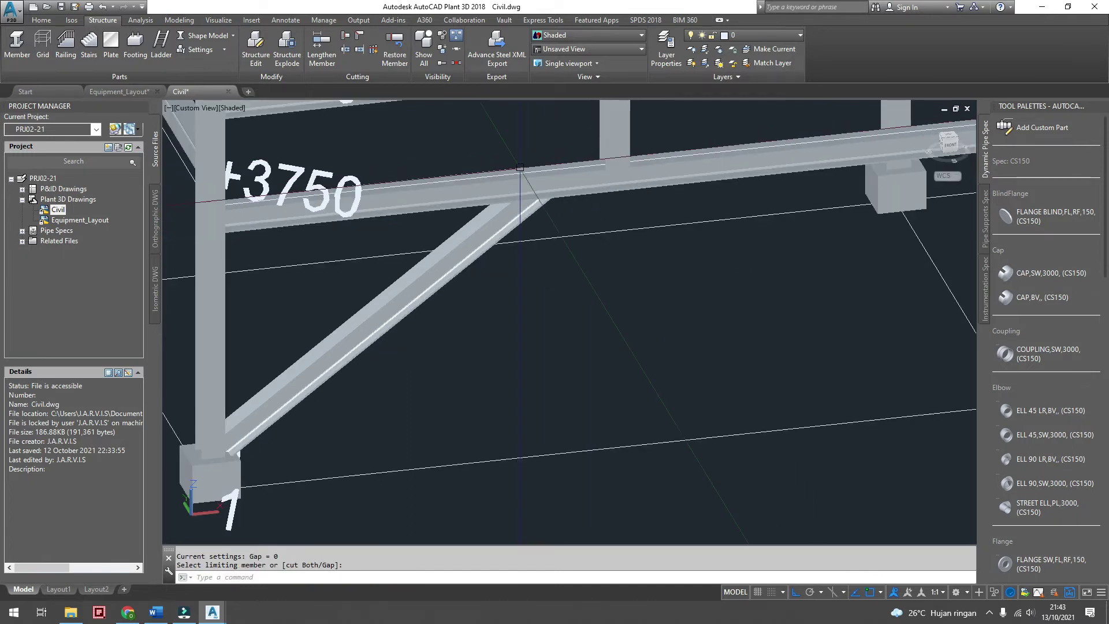
pyautogui.scroll(-3, 549, 202)
pyautogui.scroll(-2, 505, 243)
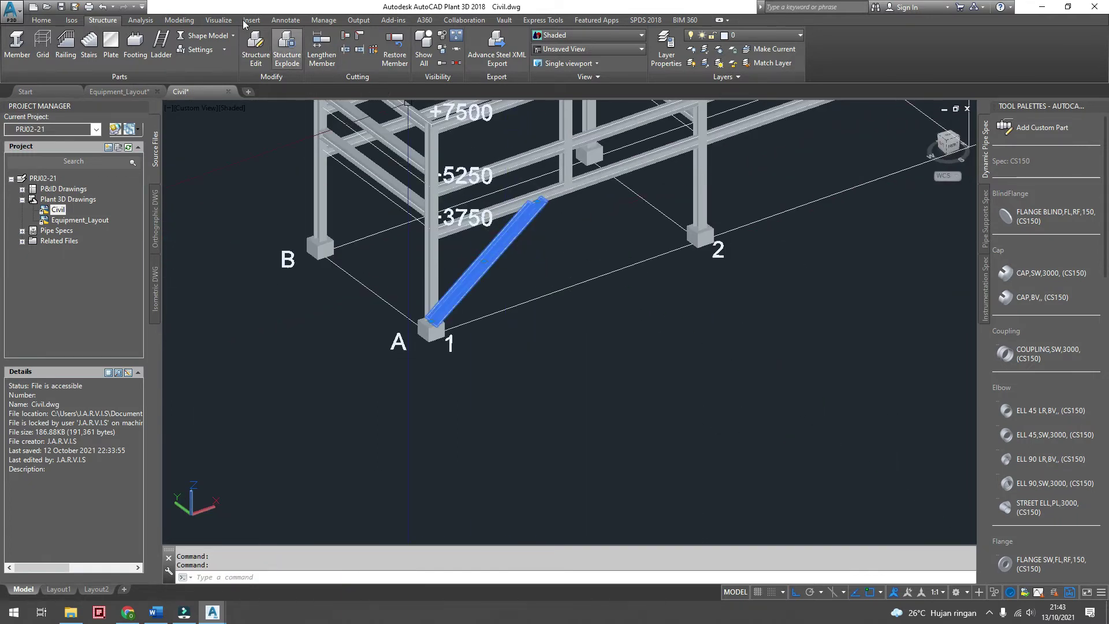
# - Mirror the brace to make a matching knee brace at grid 2, keeping the original
pyautogui.click(182, 21)
pyautogui.click(362, 80)
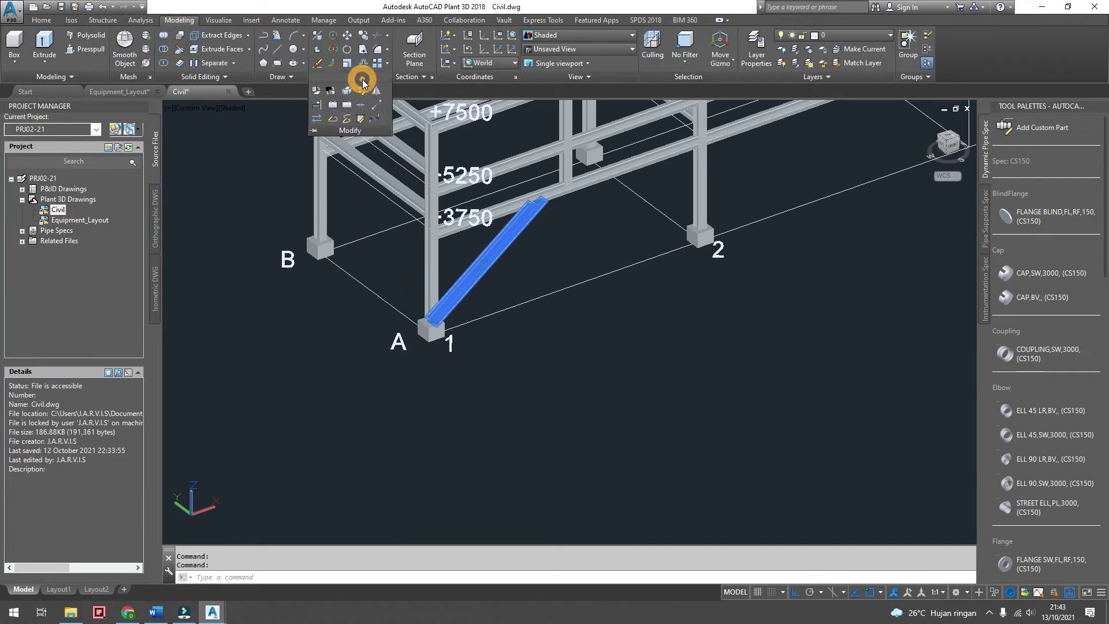
pyautogui.click(376, 93)
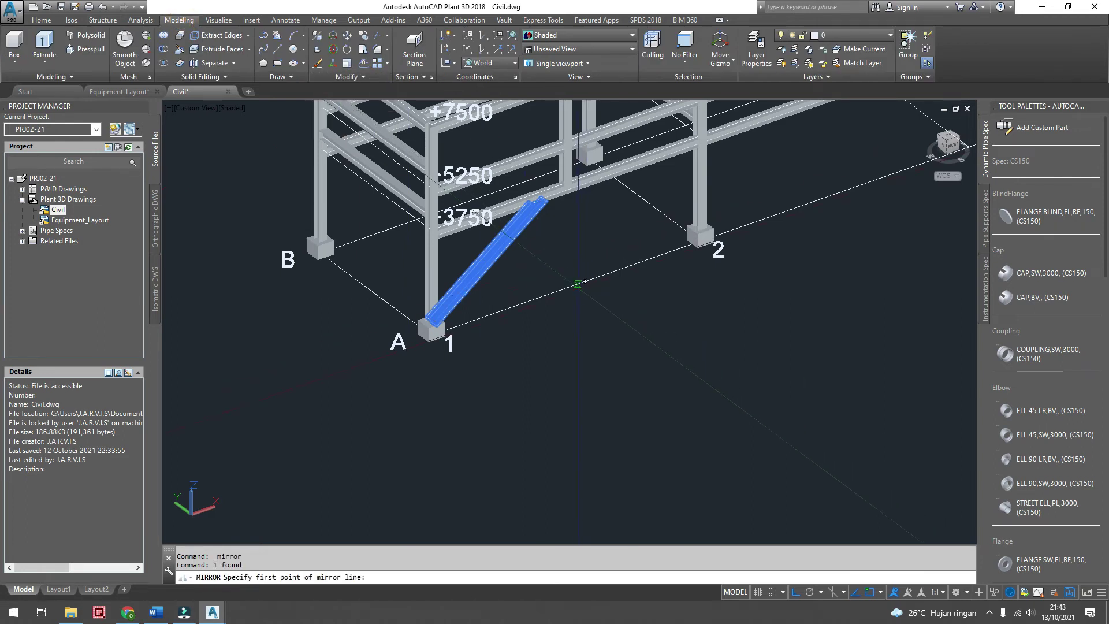
pyautogui.click(565, 288)
pyautogui.click(608, 332)
pyautogui.rightClick(613, 334)
pyautogui.click(618, 338)
# - Mirror both braces onto line B, keeping the originals
pyautogui.keyDown('shift'); pyautogui.moveTo(615, 338); pyautogui.dragTo(501, 243, button='middle'); pyautogui.keyUp('shift')
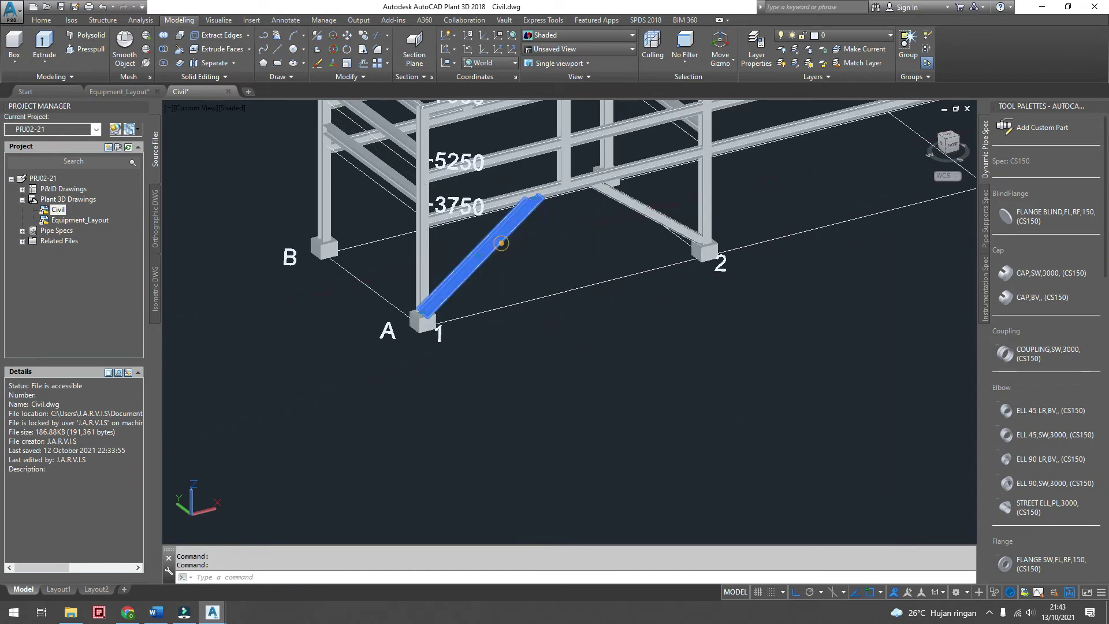
pyautogui.click(625, 206)
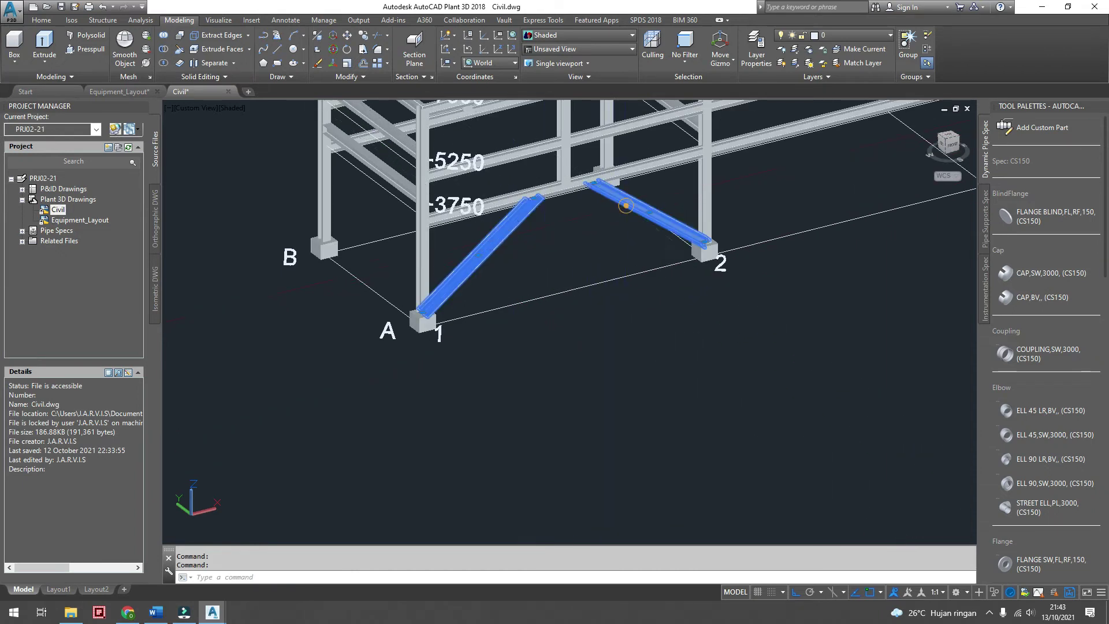
pyautogui.click(362, 76)
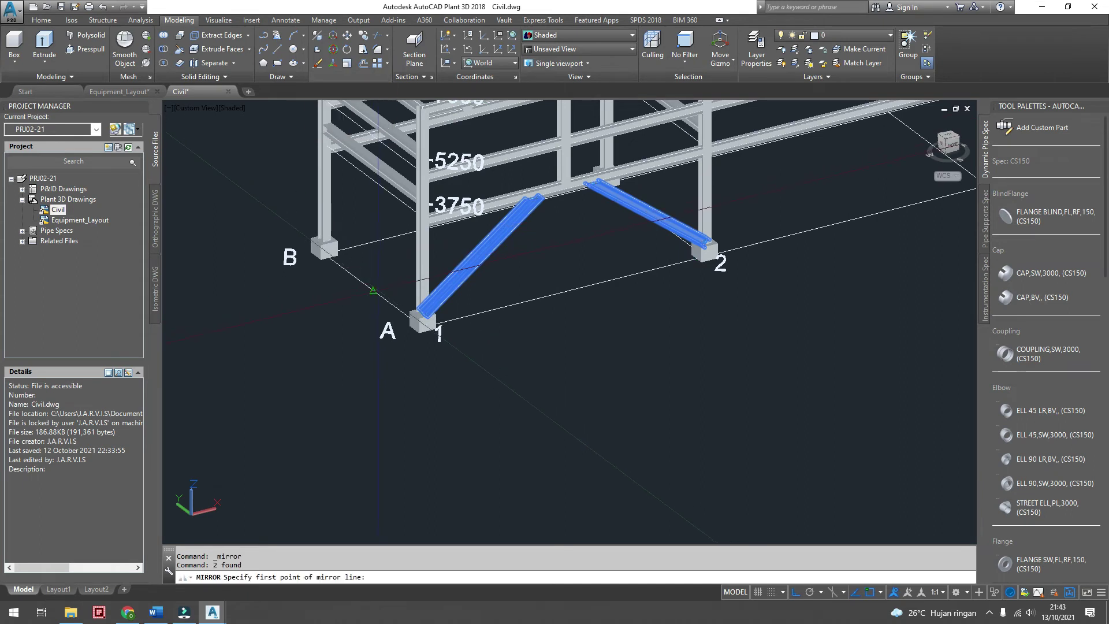
pyautogui.click(373, 291)
pyautogui.click(318, 315)
pyautogui.rightClick(322, 318)
pyautogui.click(338, 327)
# - Window-select the whole braced frame
pyautogui.scroll(-5, 381, 324)
pyautogui.click(433, 149)
pyautogui.click(562, 329)
pyautogui.scroll(5, 445, 257)
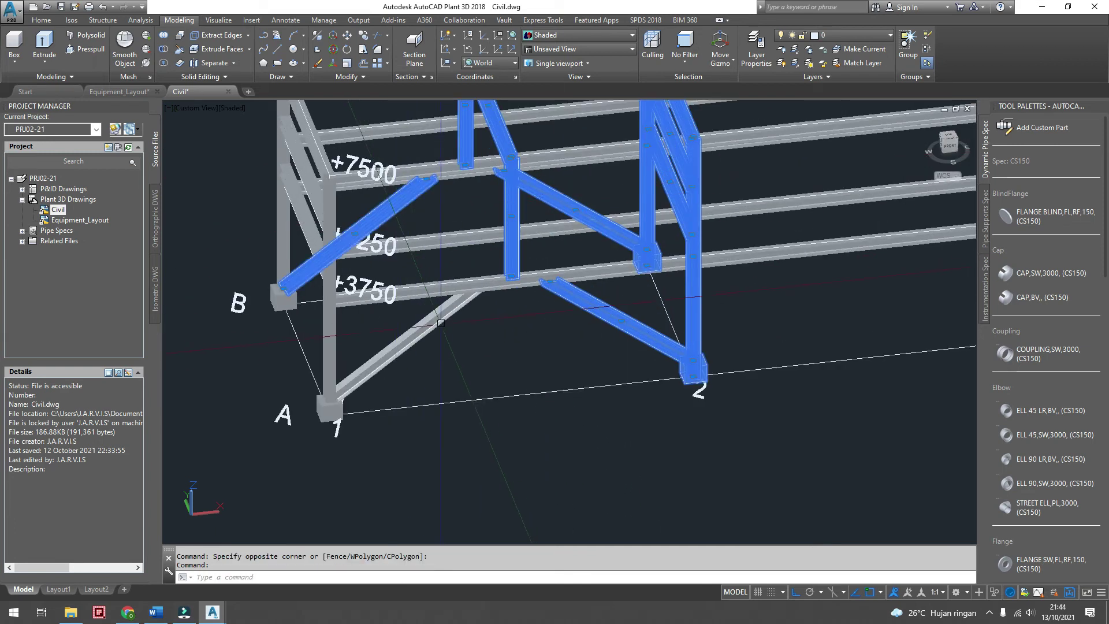
# - Copy the braced grid-2 frame to grids 3, 4 and 5 along the rack
pyautogui.scroll(-4, 442, 301)
pyautogui.keyDown('shift'); pyautogui.moveTo(498, 317); pyautogui.dragTo(462, 320, button='middle'); pyautogui.keyUp('shift')
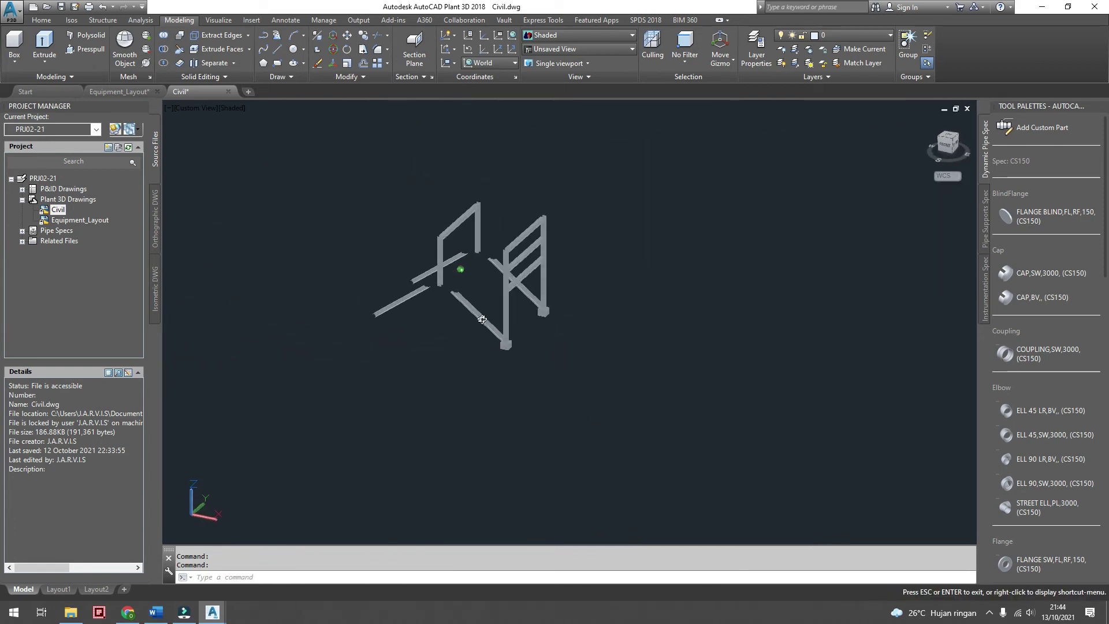
pyautogui.press('Escape')
pyautogui.moveTo(533, 320); pyautogui.dragTo(424, 261, button='middle')
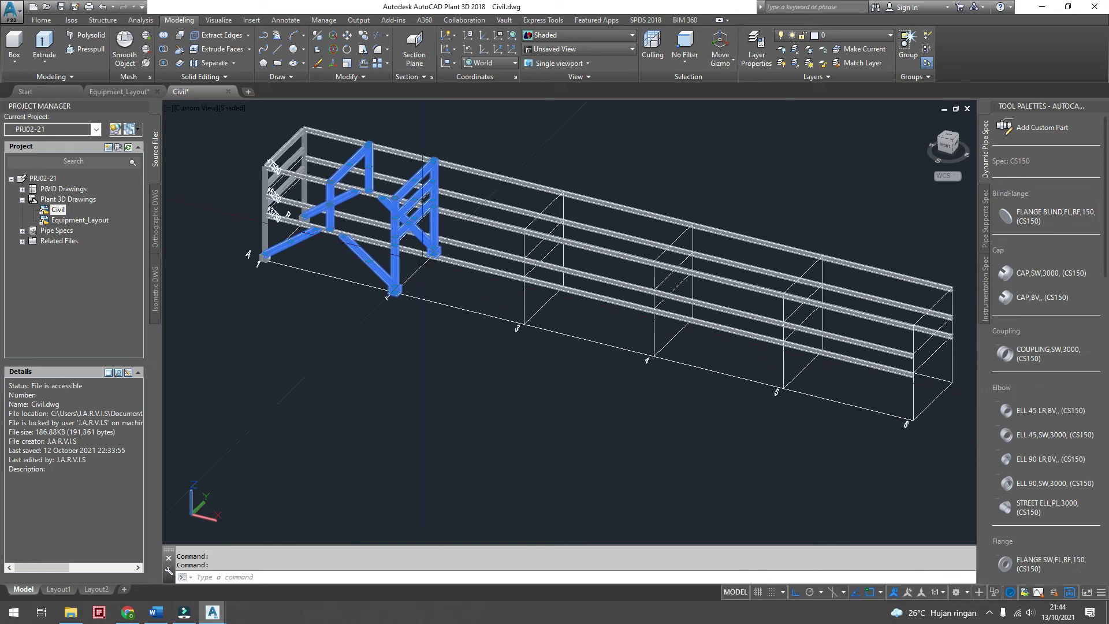
pyautogui.click(361, 37)
pyautogui.click(425, 264)
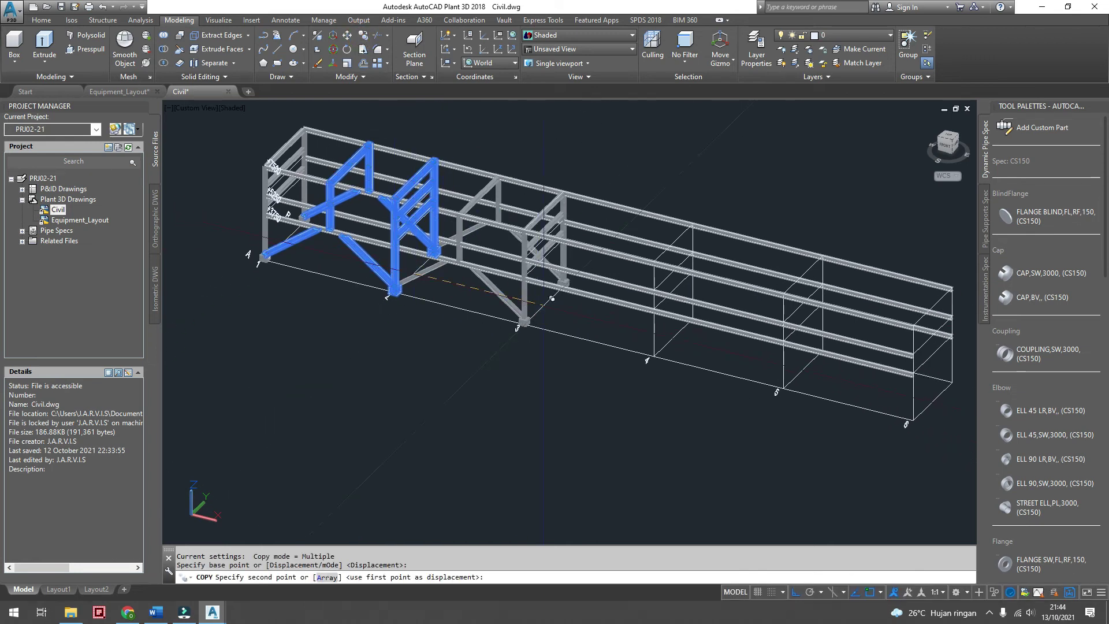
pyautogui.click(552, 298)
pyautogui.click(683, 329)
pyautogui.click(813, 362)
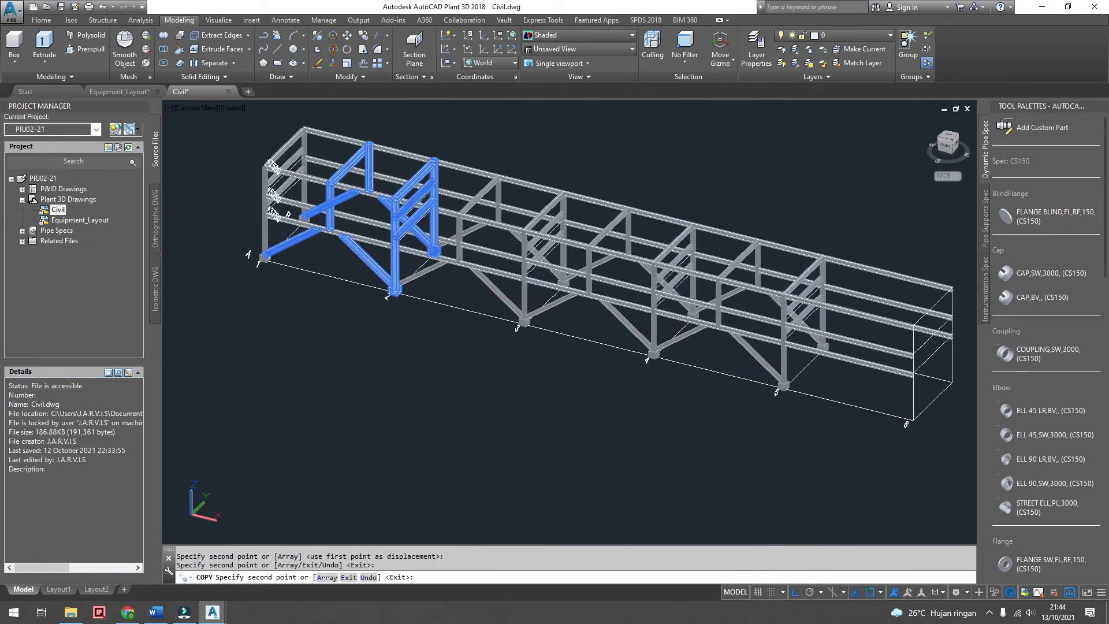
pyautogui.rightClick(919, 397)
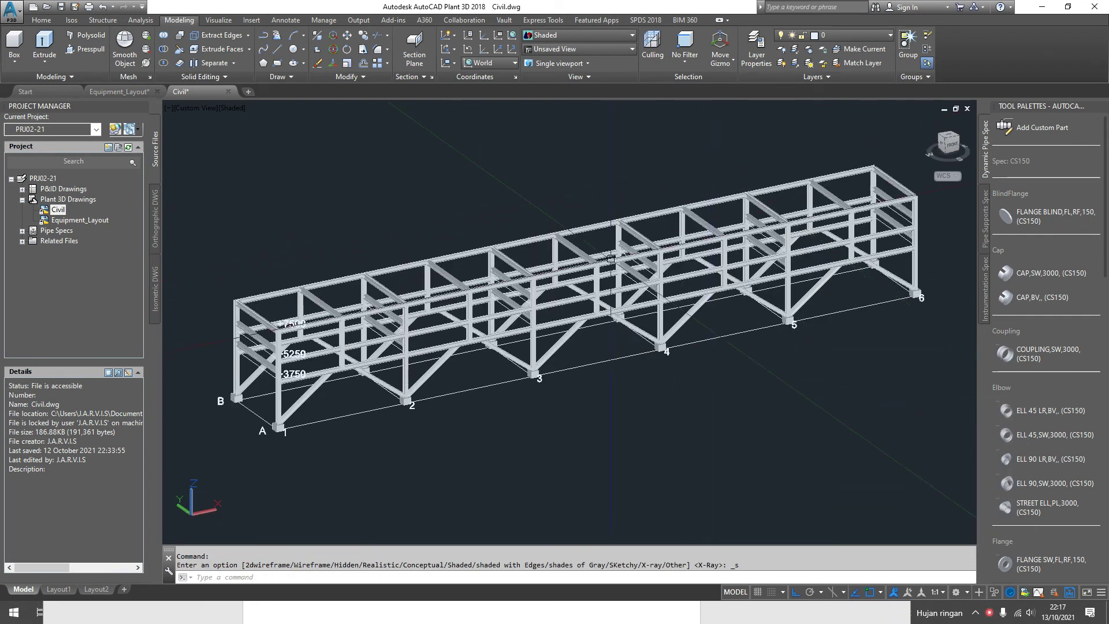
pyautogui.scroll(4, 241, 404)
pyautogui.moveTo(249, 320); pyautogui.dragTo(296, 335, button='middle')
pyautogui.keyDown('shift'); pyautogui.moveTo(565, 283); pyautogui.dragTo(531, 283, button='middle'); pyautogui.keyUp('shift')
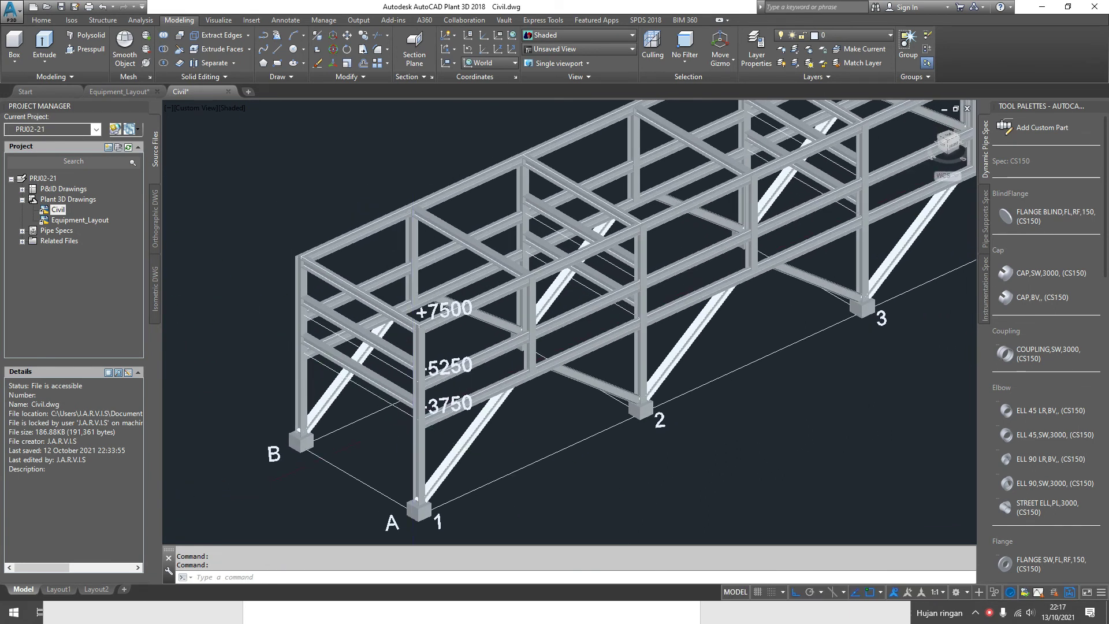
pyautogui.scroll(5, 430, 413)
pyautogui.scroll(3, 430, 413)
pyautogui.moveTo(497, 422)
pyautogui.mouseDown(button='middle')
pyautogui.moveTo(478, 414)
pyautogui.moveTo(476, 391)
pyautogui.mouseUp(button='middle')
pyautogui.press('Escape')
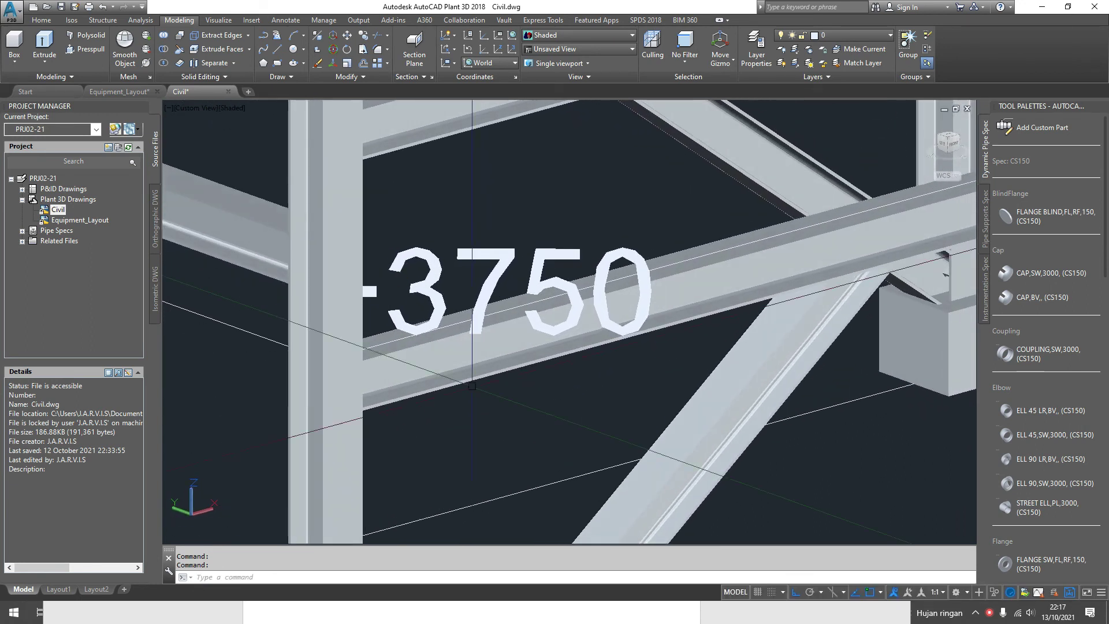
# - Show the +3750 longitudinal beam's properties, confirming HEB-300, 50000 long, top of steel 3750
pyautogui.click(441, 364)
pyautogui.rightClick(442, 364)
pyautogui.click(469, 343)
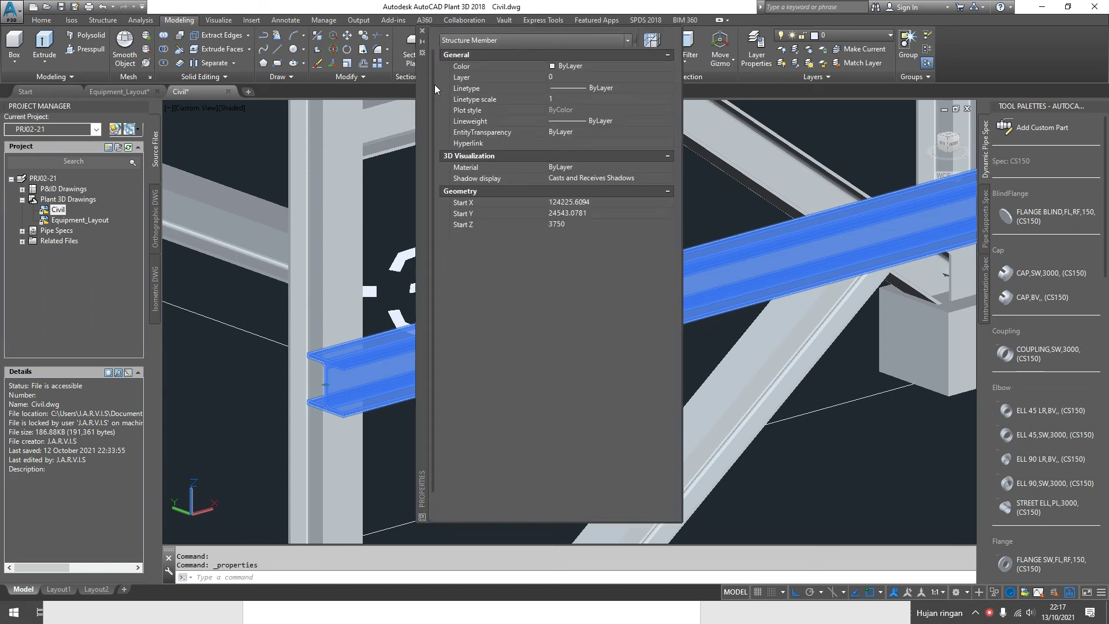
pyautogui.moveTo(423, 118); pyautogui.dragTo(639, 106)
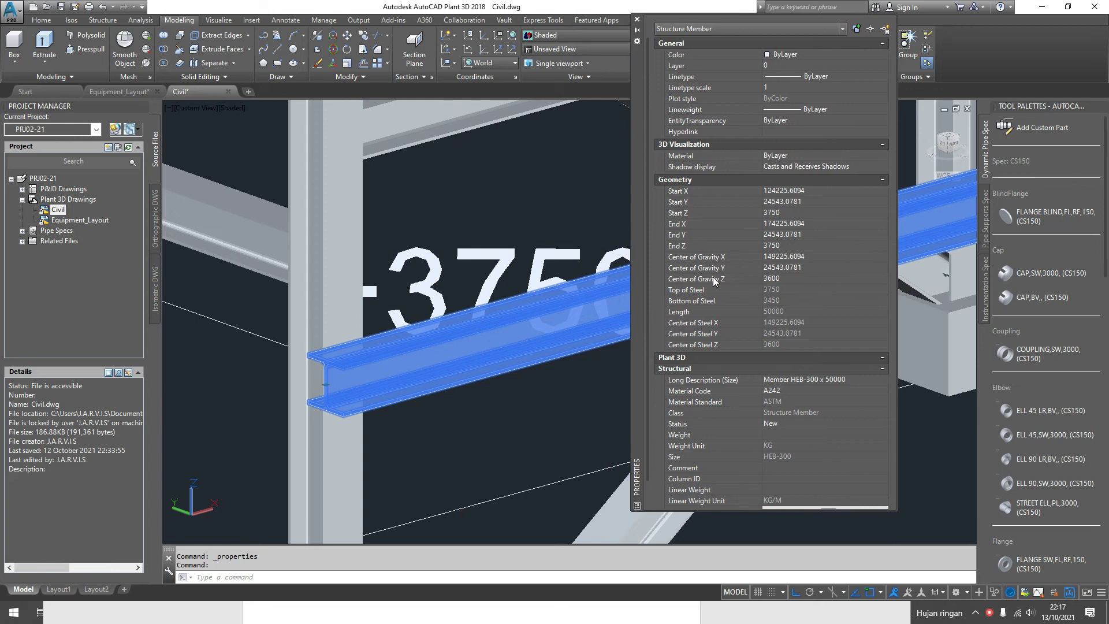
pyautogui.click(771, 292)
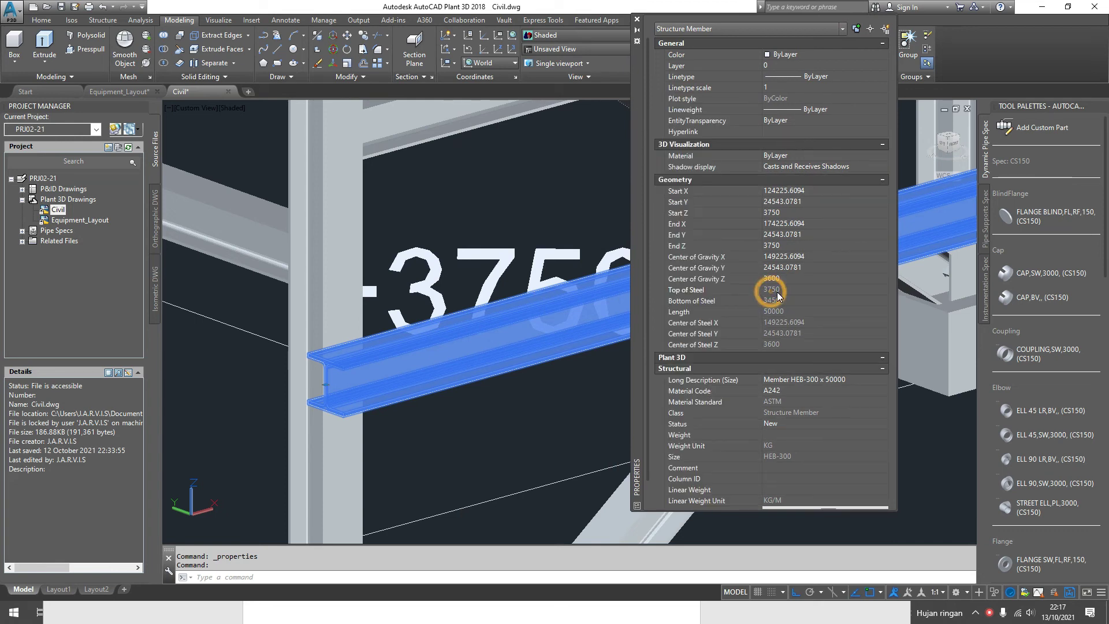